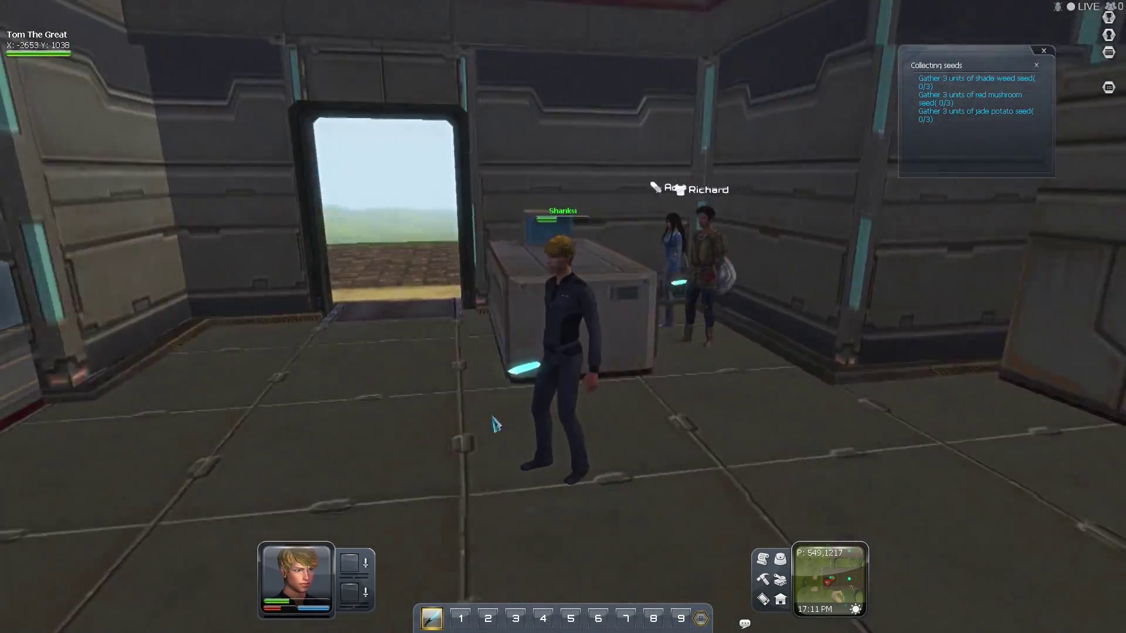
- Orbit the camera around the character, then open the Creation System's Sword editor
mouse_move(496, 423)
left_mouse_down()
mouse_move(402, 423)
mouse_move(384, 395)
mouse_move(650, 389)
left_mouse_up()
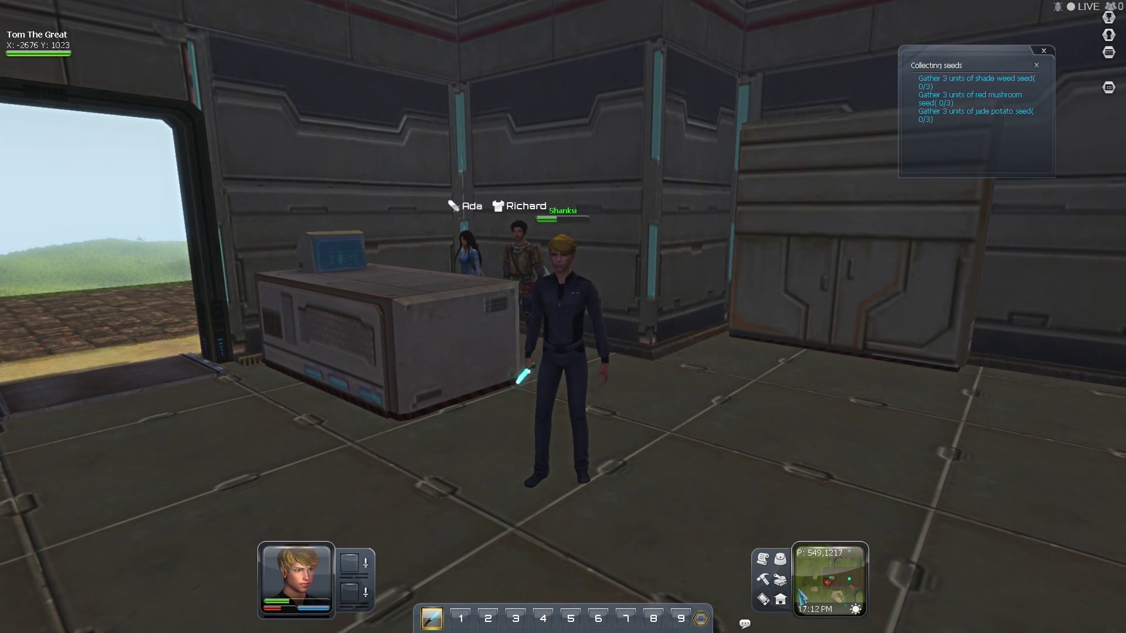
left_click_drag(715, 487, 736, 487)
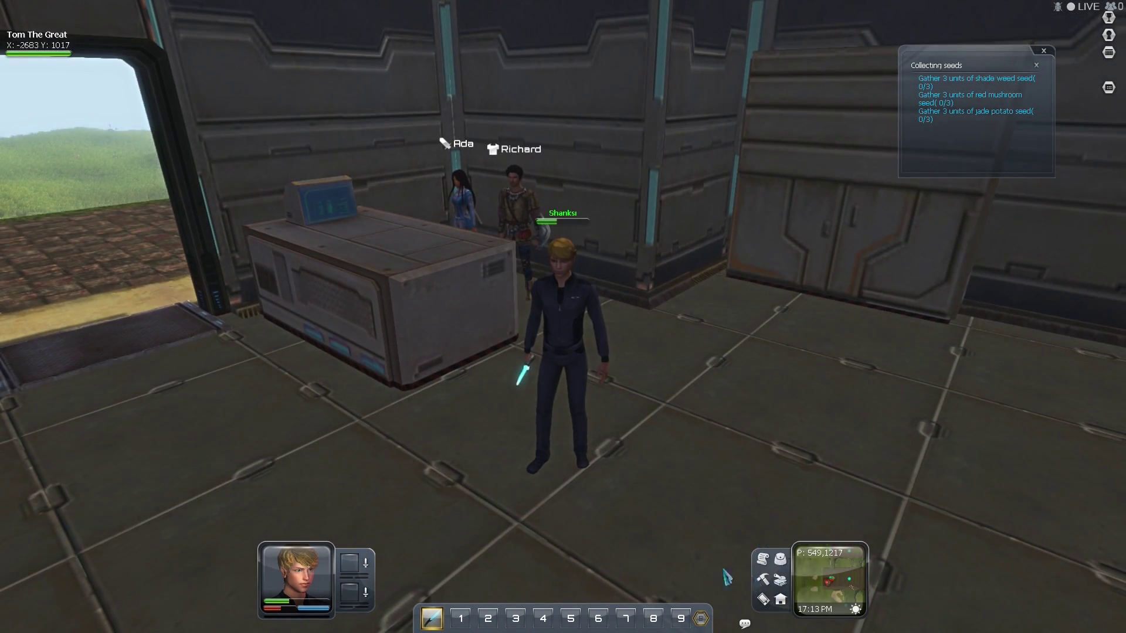
left_click(780, 584)
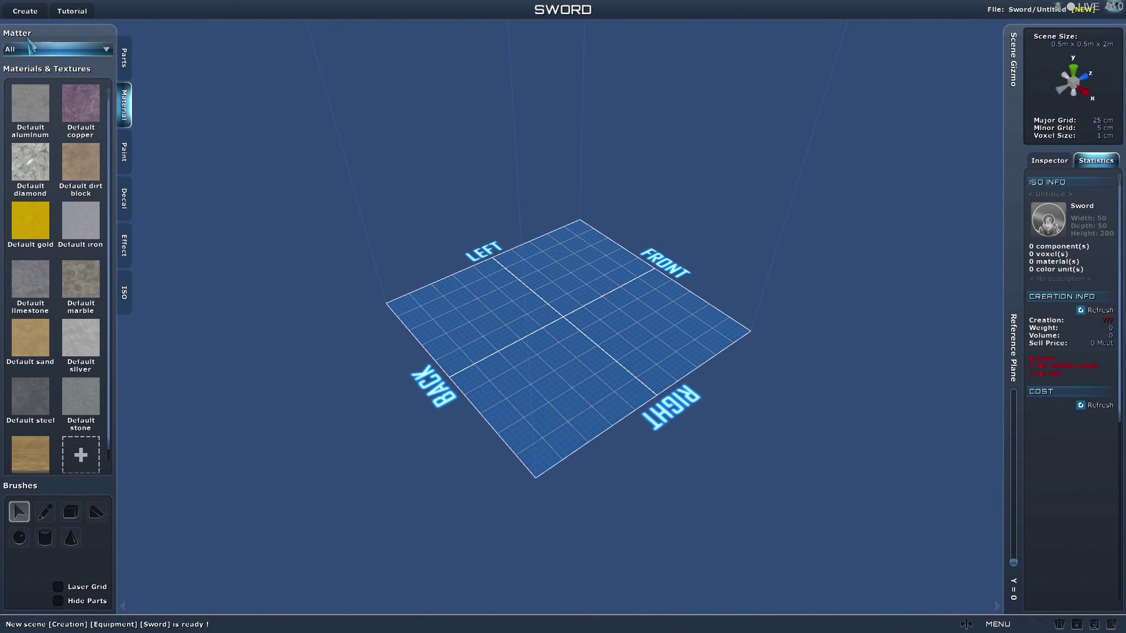
- Start a Sword creation and compare the Copper, Stone and Wood hilt templates, settling on Wood Hilt
left_click(21, 13)
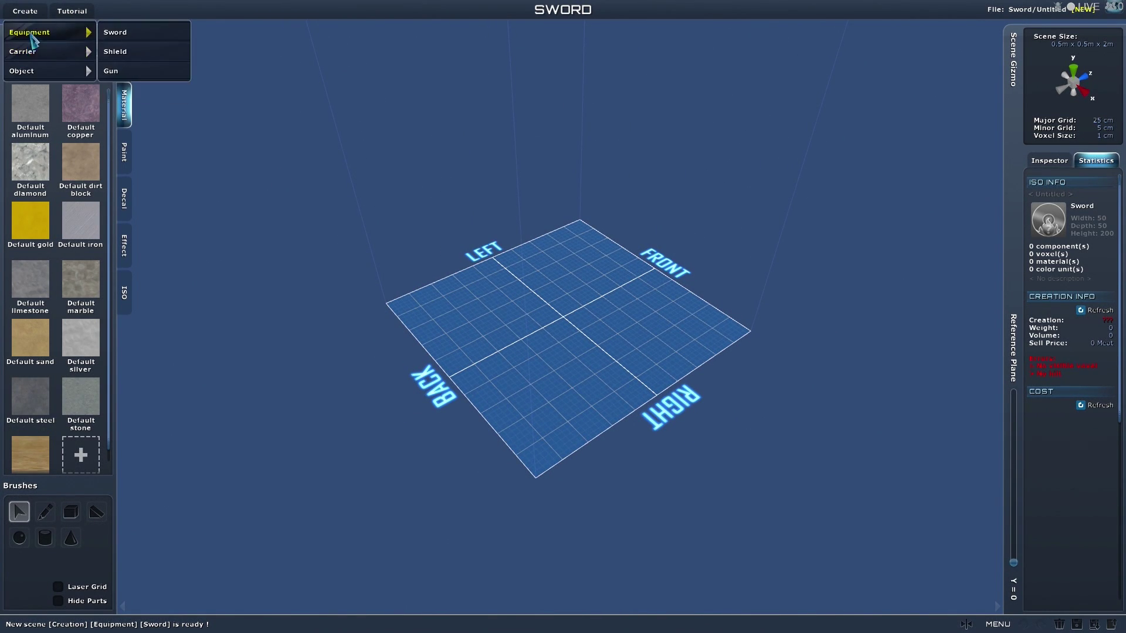
mouse_move(36, 56)
left_click(117, 35)
left_click(124, 58)
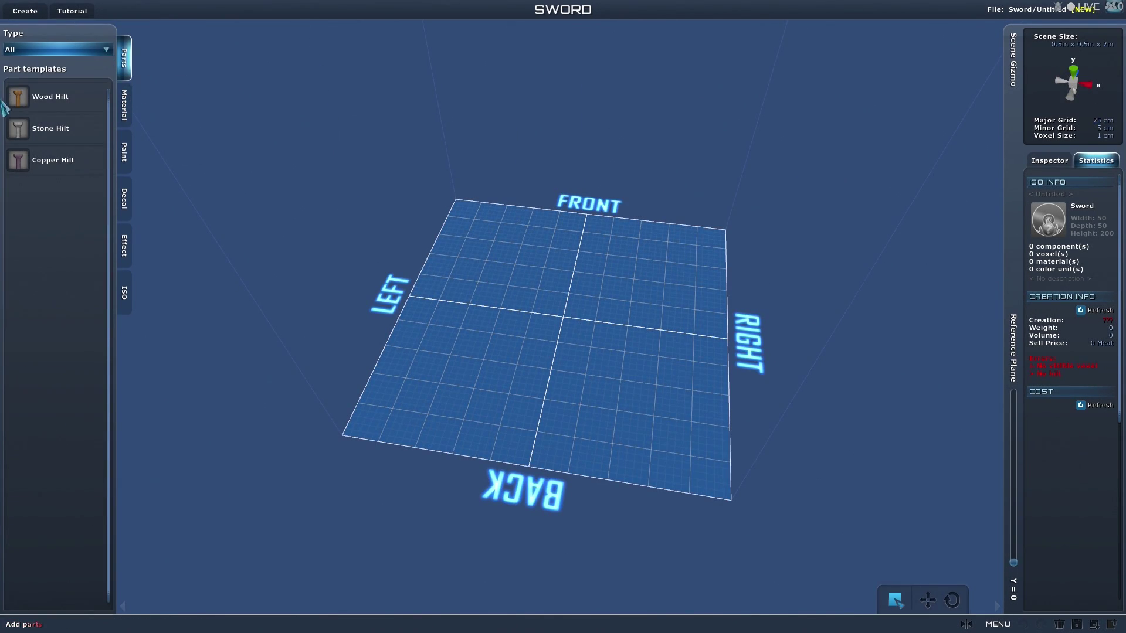
left_click(58, 129)
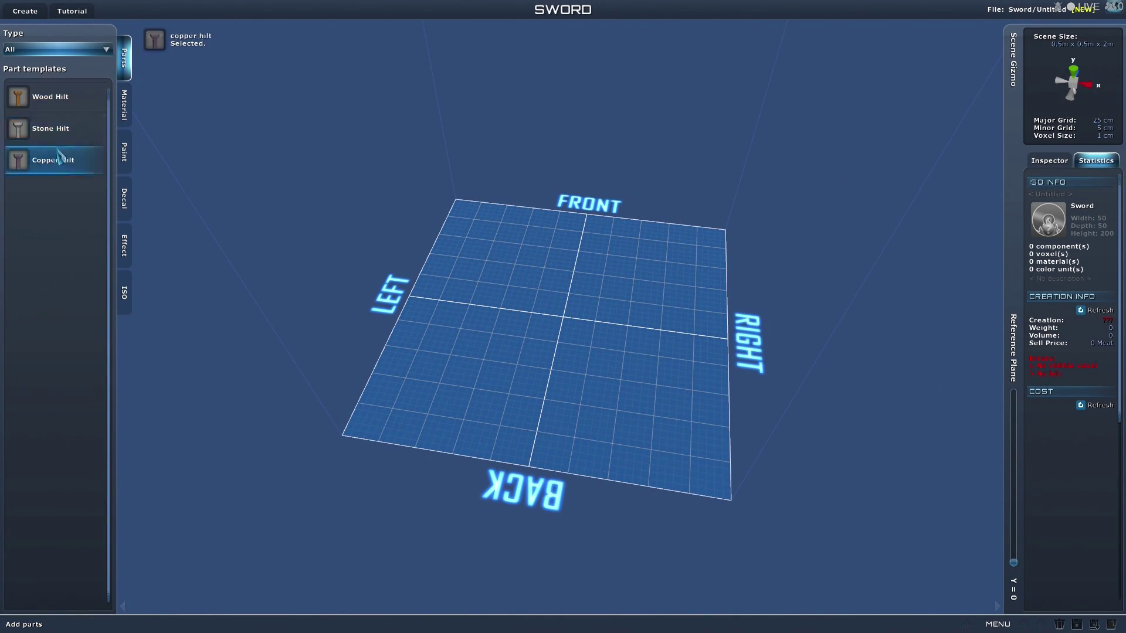
left_click(63, 104)
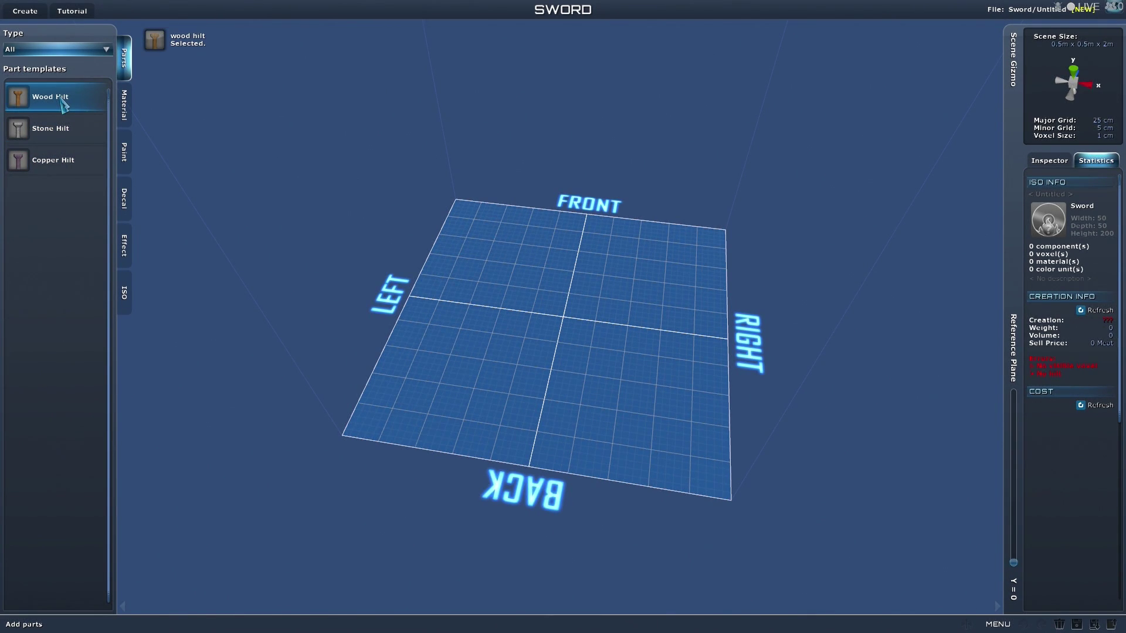
left_click(51, 127)
left_click(50, 99)
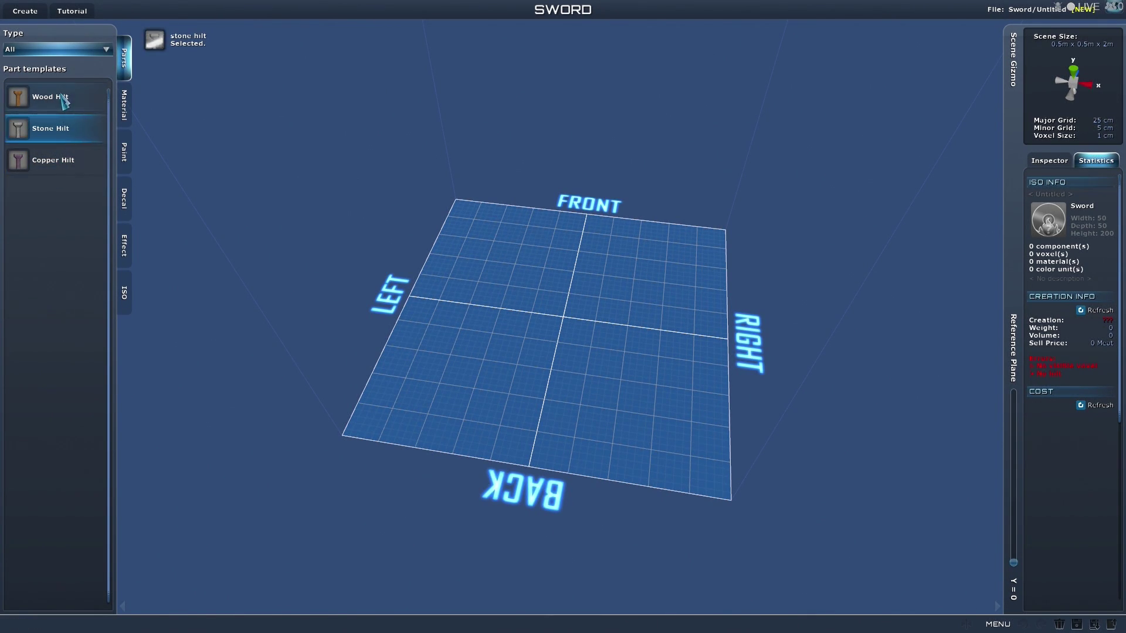
- Try a Helicopter creation with its aircraft parts, then start a fresh Sword creation again
left_click(40, 14)
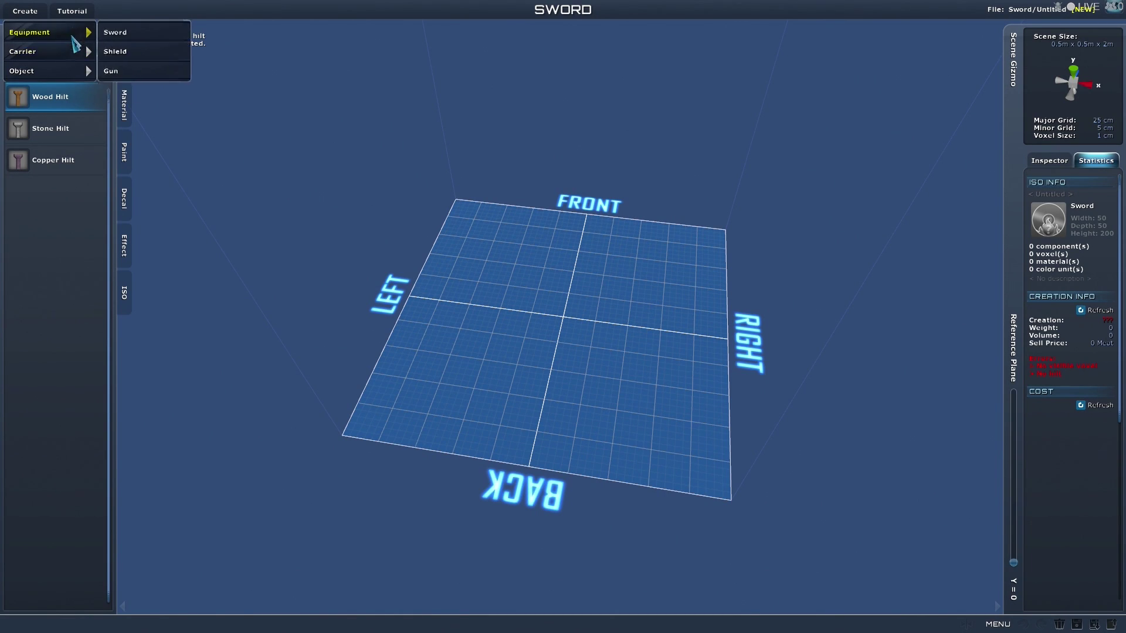
mouse_move(65, 52)
mouse_move(131, 57)
mouse_move(147, 76)
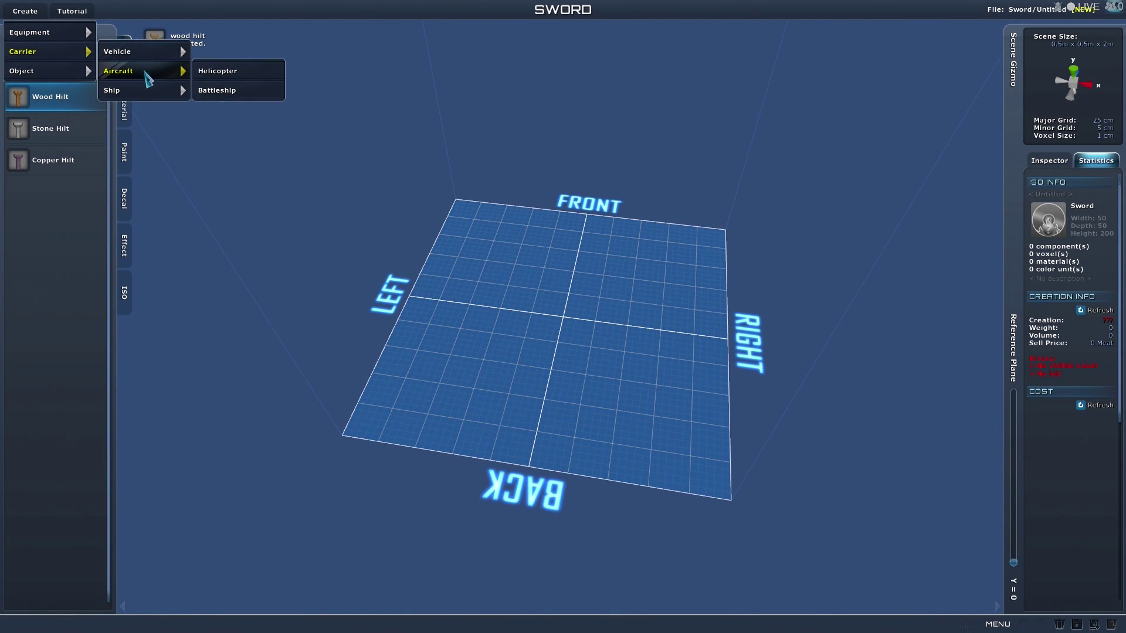
left_click(217, 71)
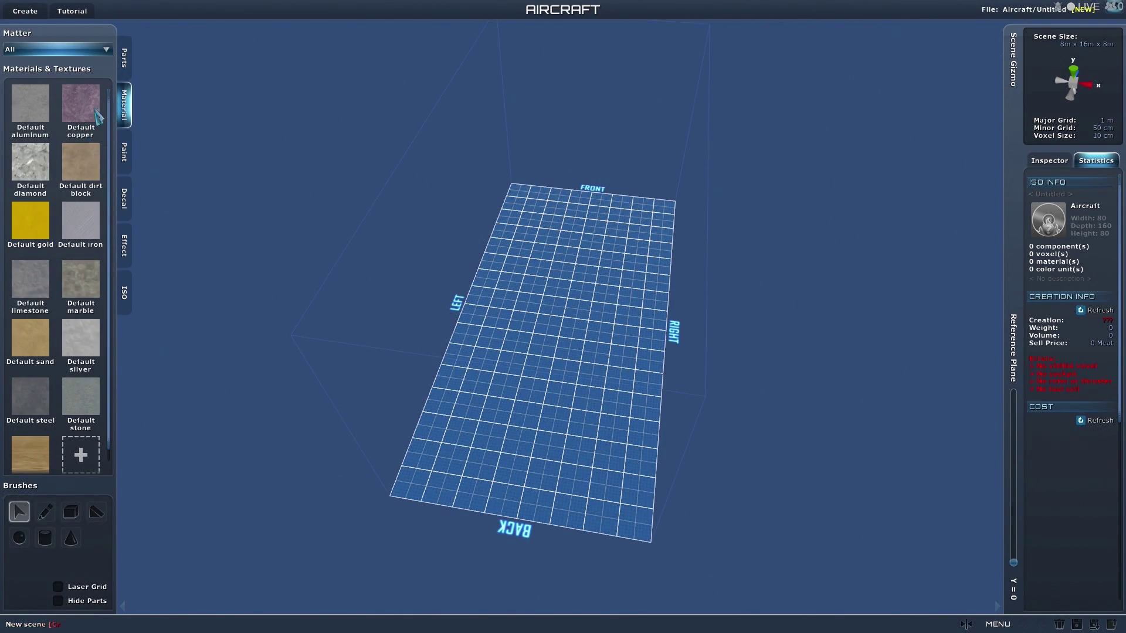
left_click(124, 66)
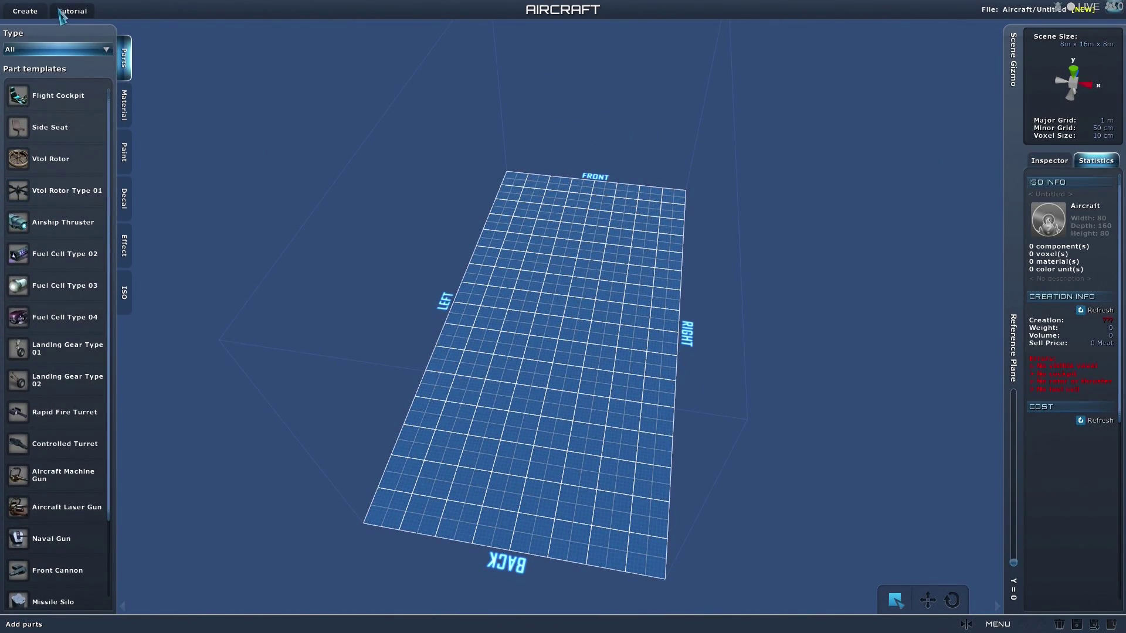
left_click(35, 12)
mouse_move(43, 39)
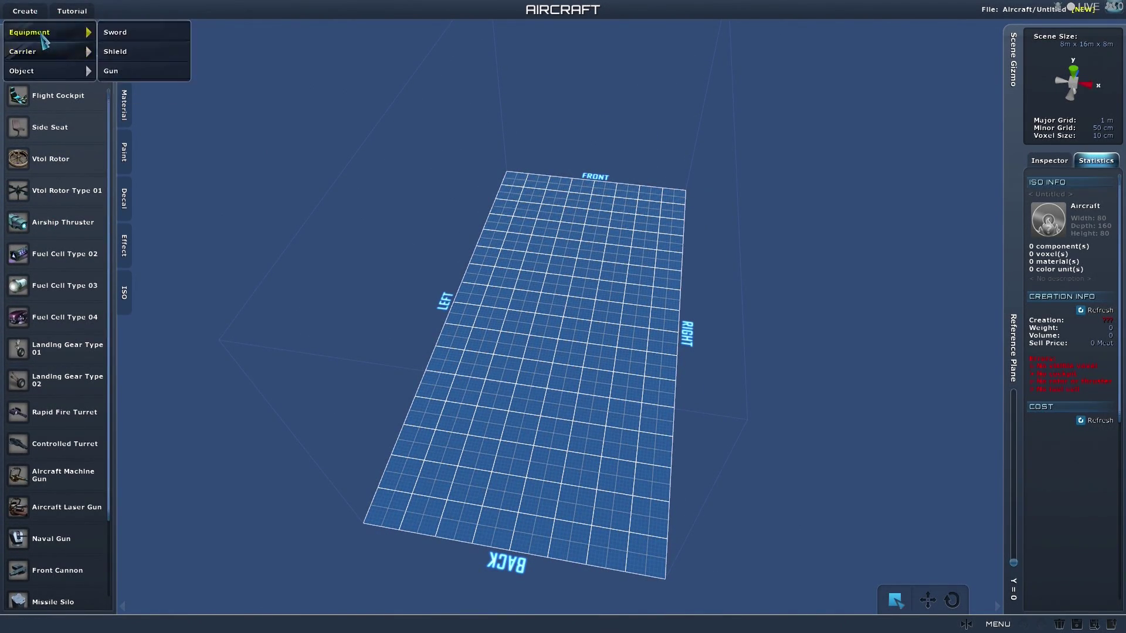
left_click(137, 42)
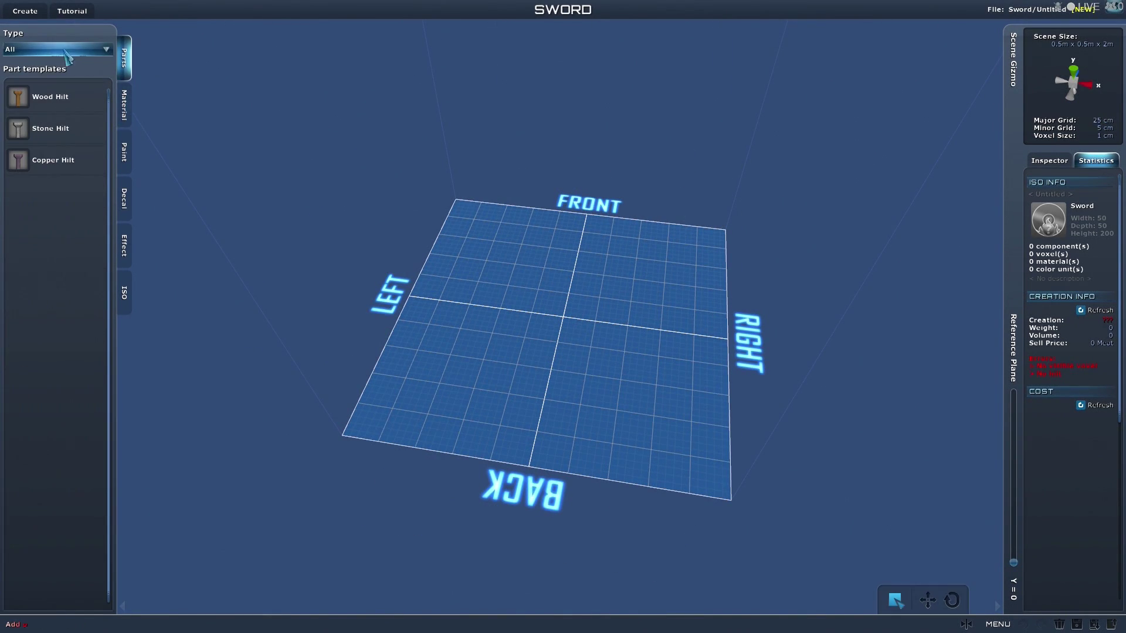
- Place a Wood Hilt at the centre of the Sword grid and orbit around it
left_click(24, 103)
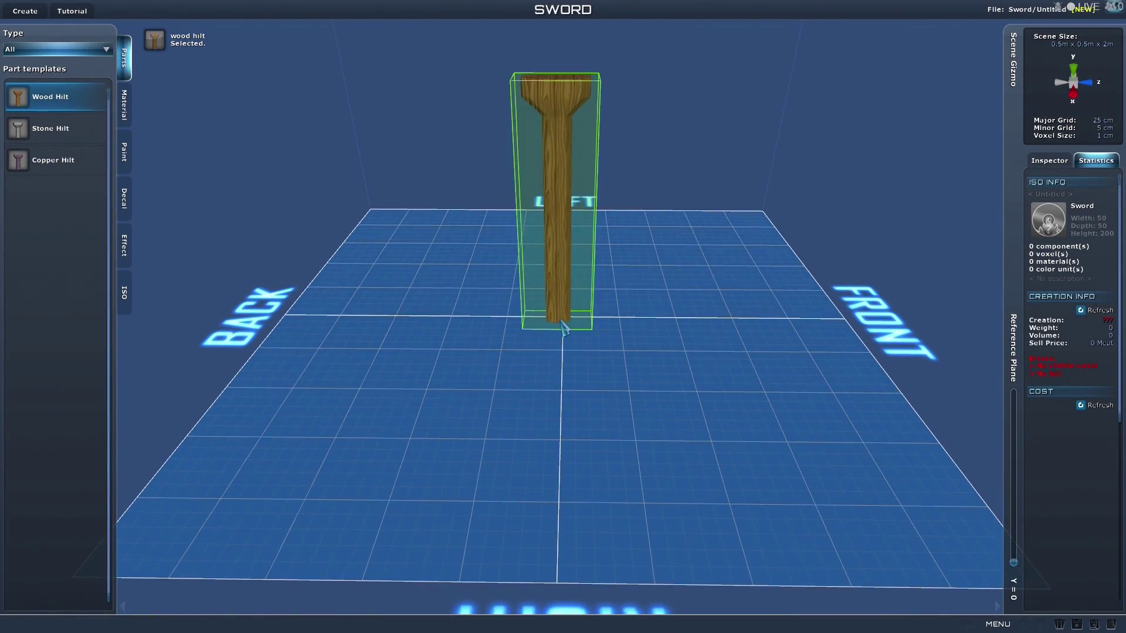
left_click(563, 337)
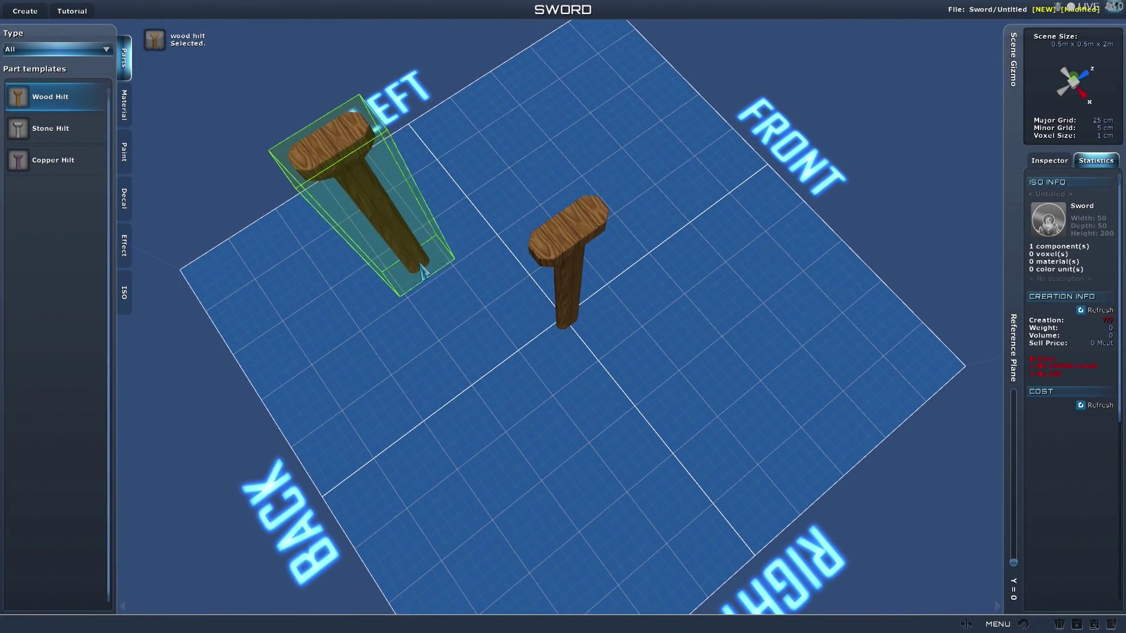
mouse_move(423, 271)
left_mouse_down()
mouse_move(428, 319)
mouse_move(495, 269)
mouse_move(636, 322)
mouse_move(662, 300)
mouse_move(786, 331)
mouse_move(648, 321)
left_mouse_up()
left_click_drag(599, 355, 641, 349)
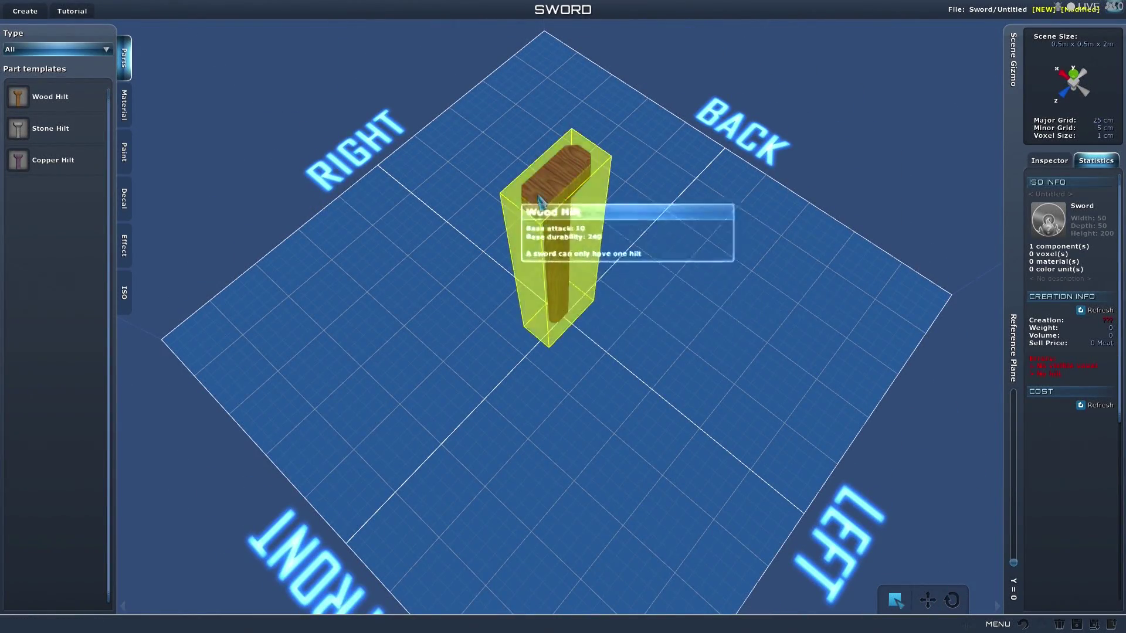
left_click(928, 600)
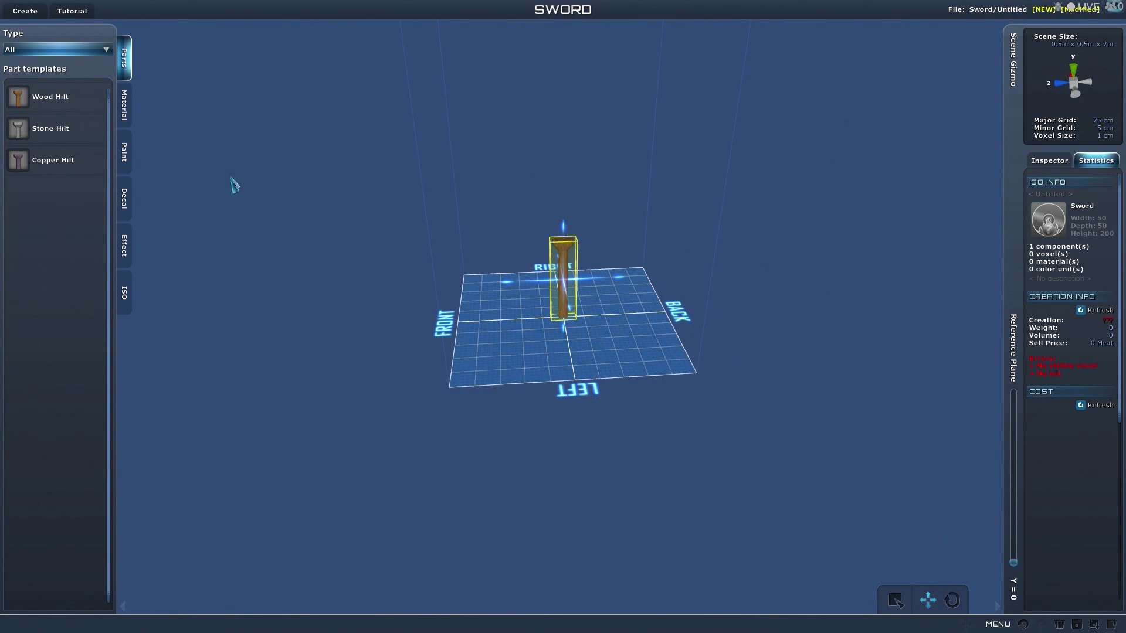
- Choose Default wood as the building material after trying Default copper
left_click(130, 115)
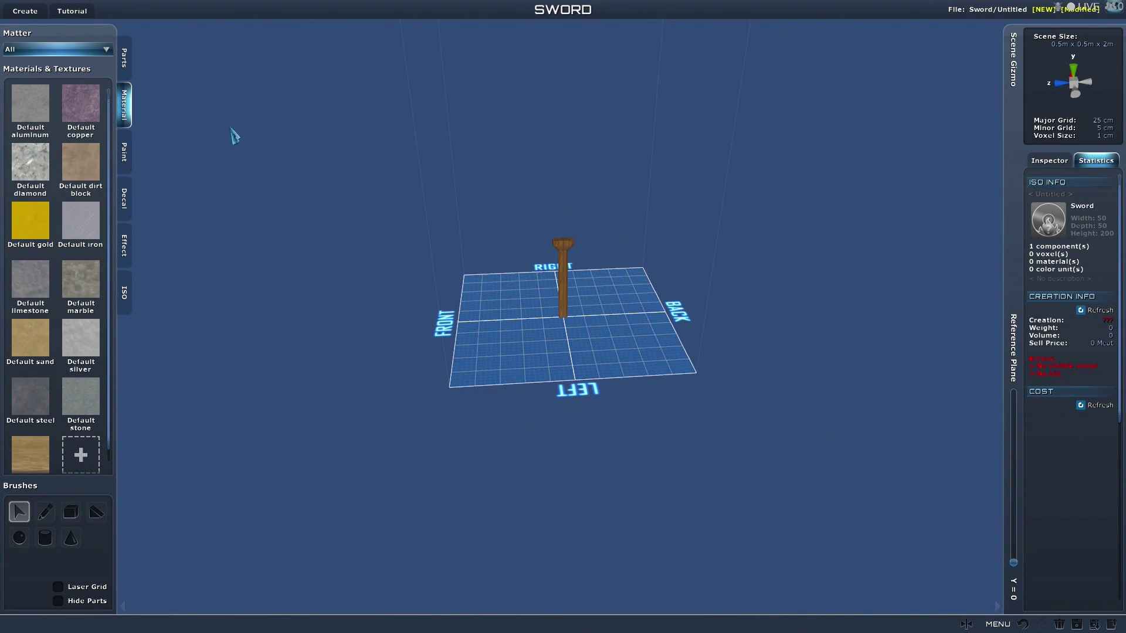
scroll(608, 314, "up", 5)
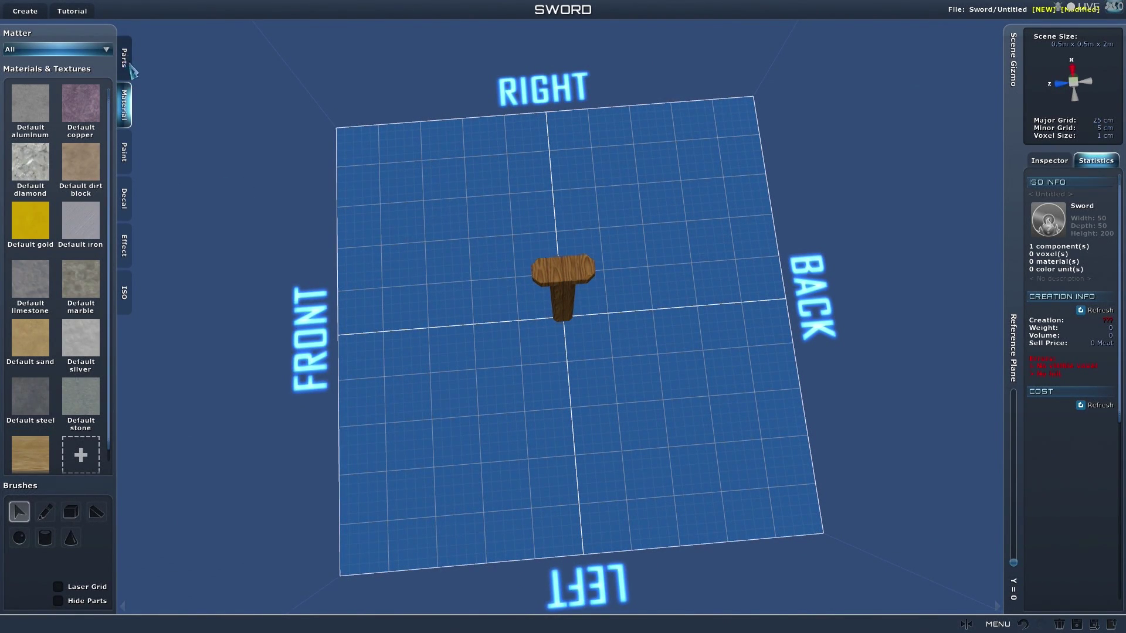
left_click_drag(568, 284, 509, 203)
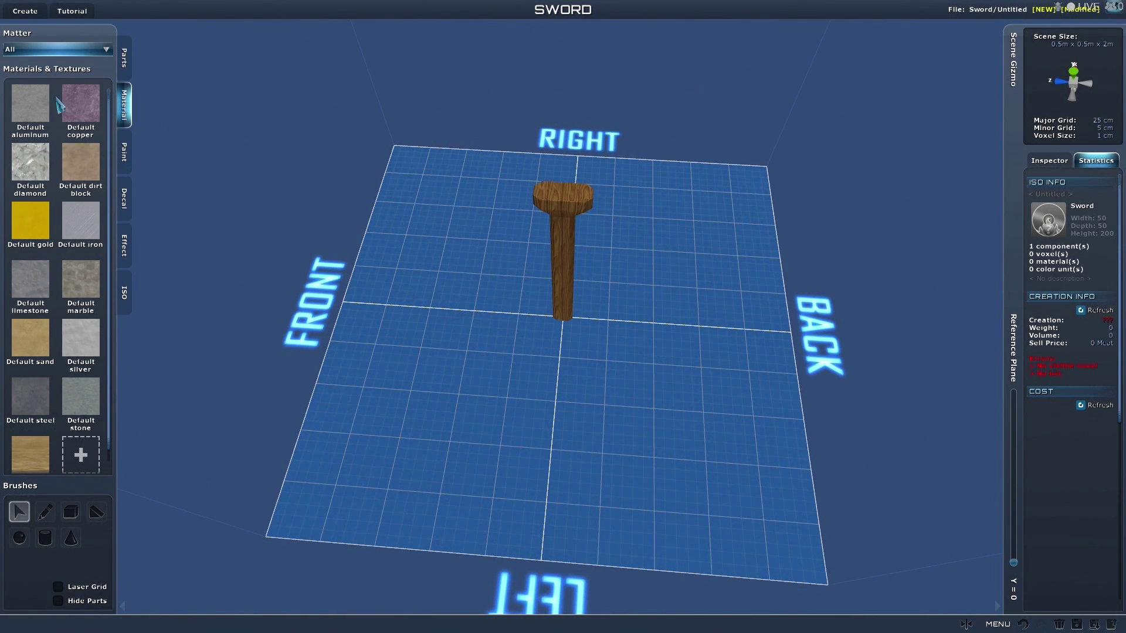
left_click(81, 102)
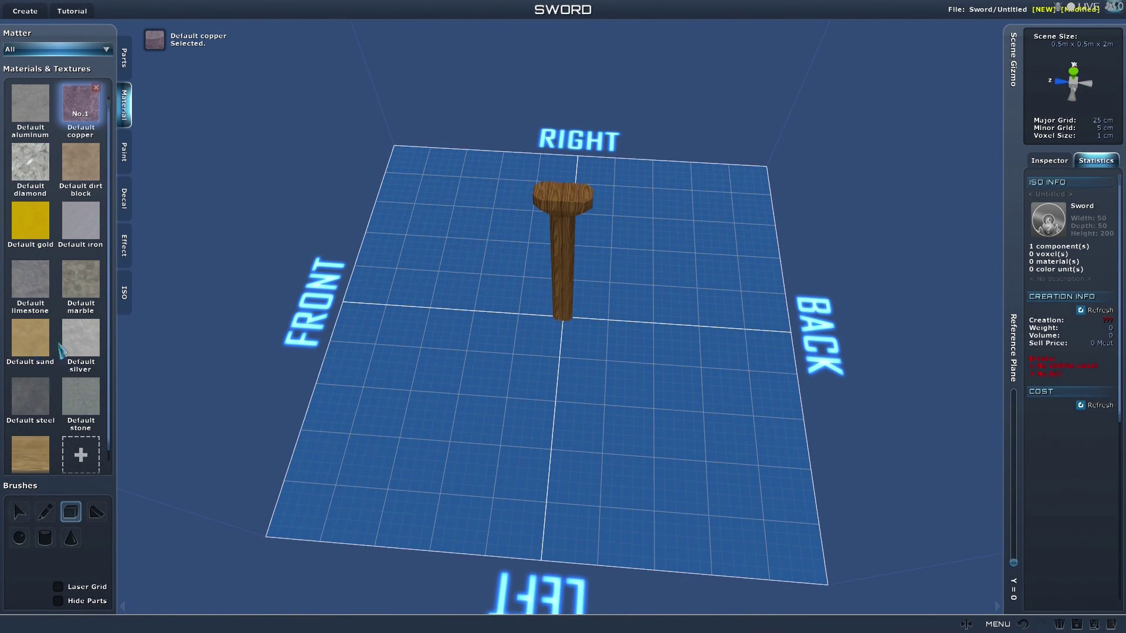
left_click(40, 452)
scroll(494, 296, "down", 5)
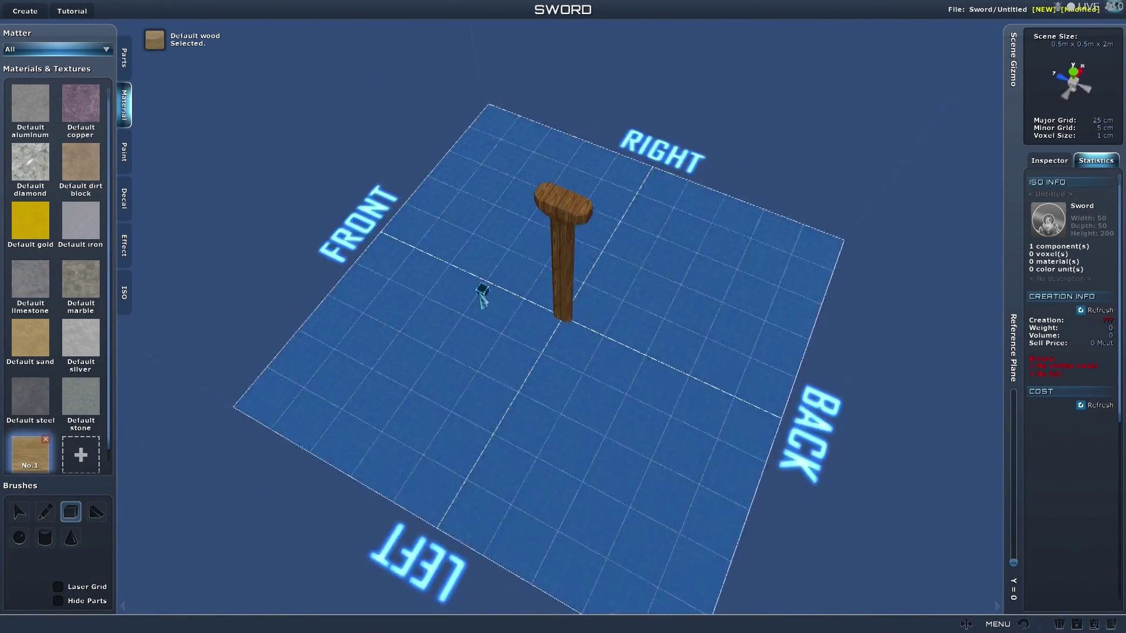
scroll(566, 293, "up", 5)
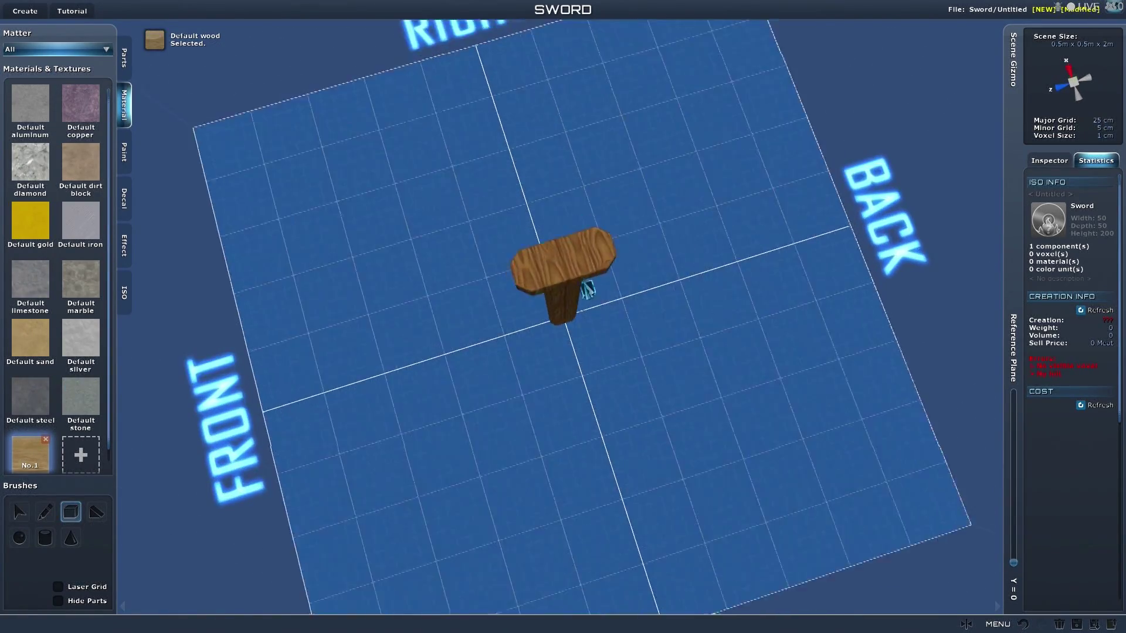
- Set the reference plane to Y = 20, level with the handle top
mouse_move(437, 381)
left_mouse_down()
mouse_move(586, 370)
mouse_move(558, 390)
mouse_move(792, 257)
mouse_move(729, 428)
mouse_move(436, 228)
left_mouse_up()
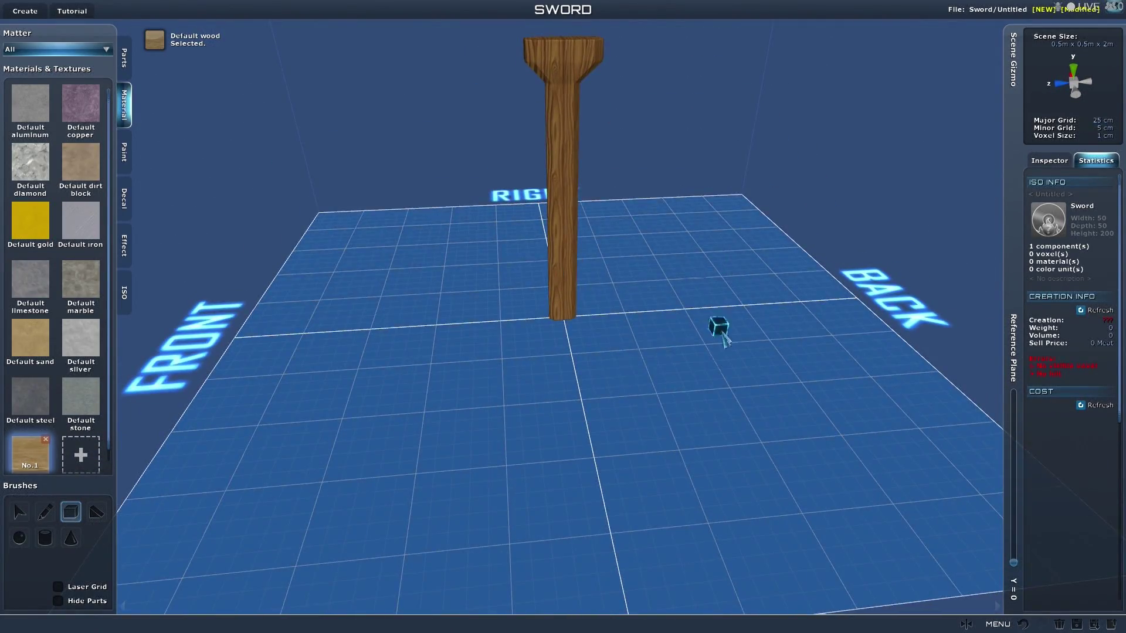
mouse_move(723, 335)
left_mouse_down()
mouse_move(596, 262)
mouse_move(667, 282)
mouse_move(774, 350)
left_mouse_up()
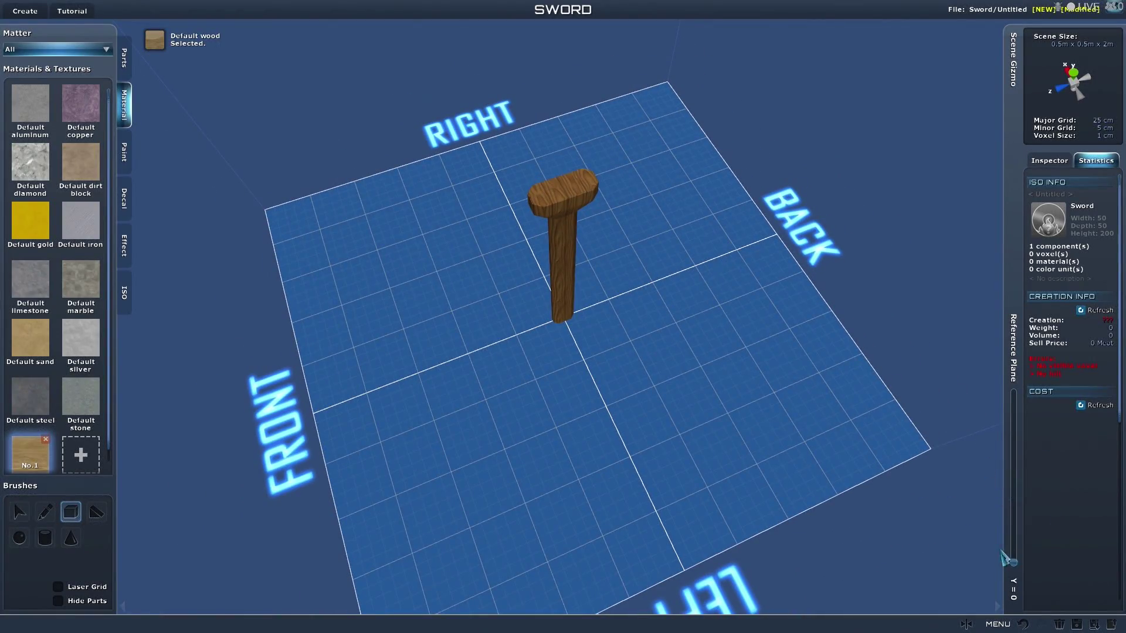
left_click_drag(1014, 568, 1016, 554)
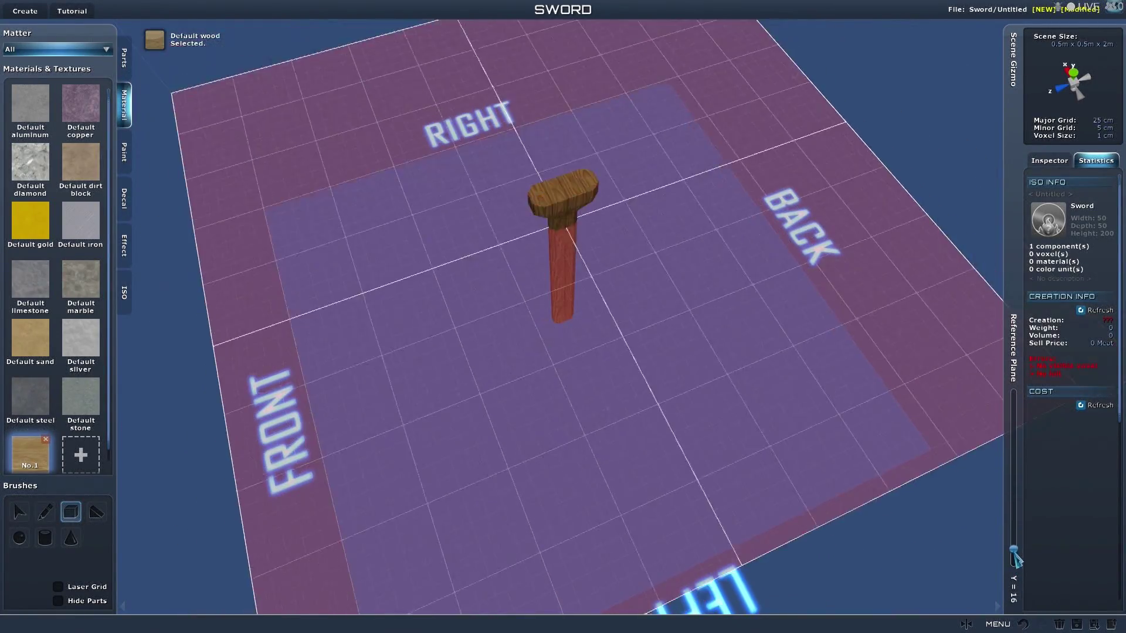
mouse_move(563, 352)
left_mouse_down()
mouse_move(560, 328)
mouse_move(575, 370)
mouse_move(623, 340)
left_mouse_up()
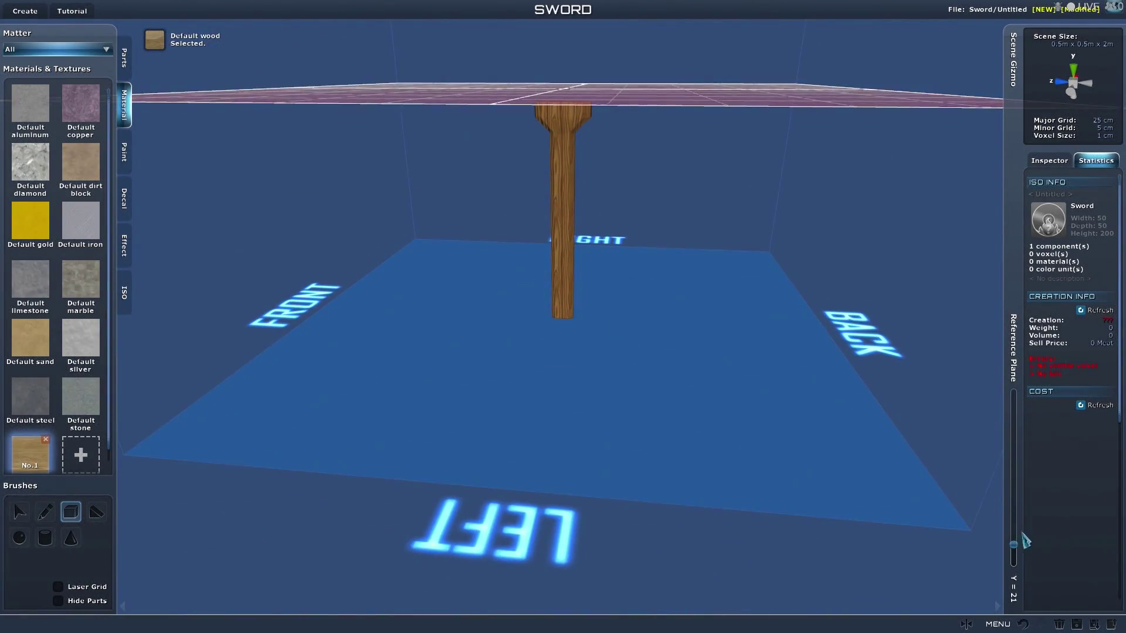
left_click_drag(1015, 549, 1017, 555)
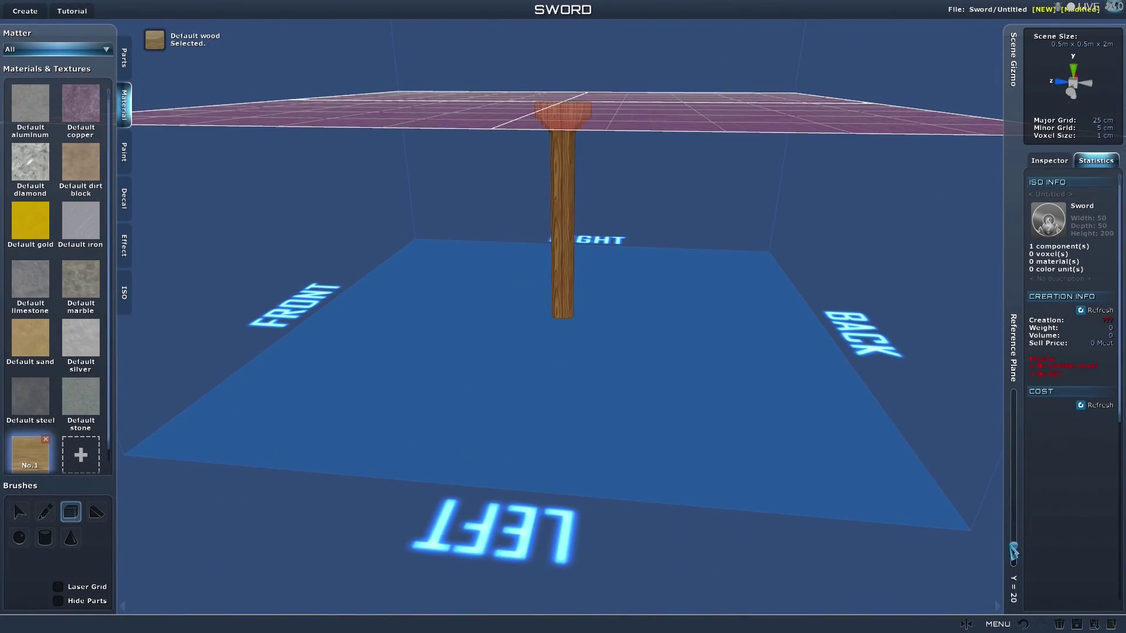
mouse_move(586, 352)
left_mouse_down()
mouse_move(623, 291)
mouse_move(646, 394)
mouse_move(521, 261)
mouse_move(546, 241)
mouse_move(556, 254)
mouse_move(545, 254)
mouse_move(557, 240)
mouse_move(556, 91)
mouse_move(555, 277)
left_mouse_up()
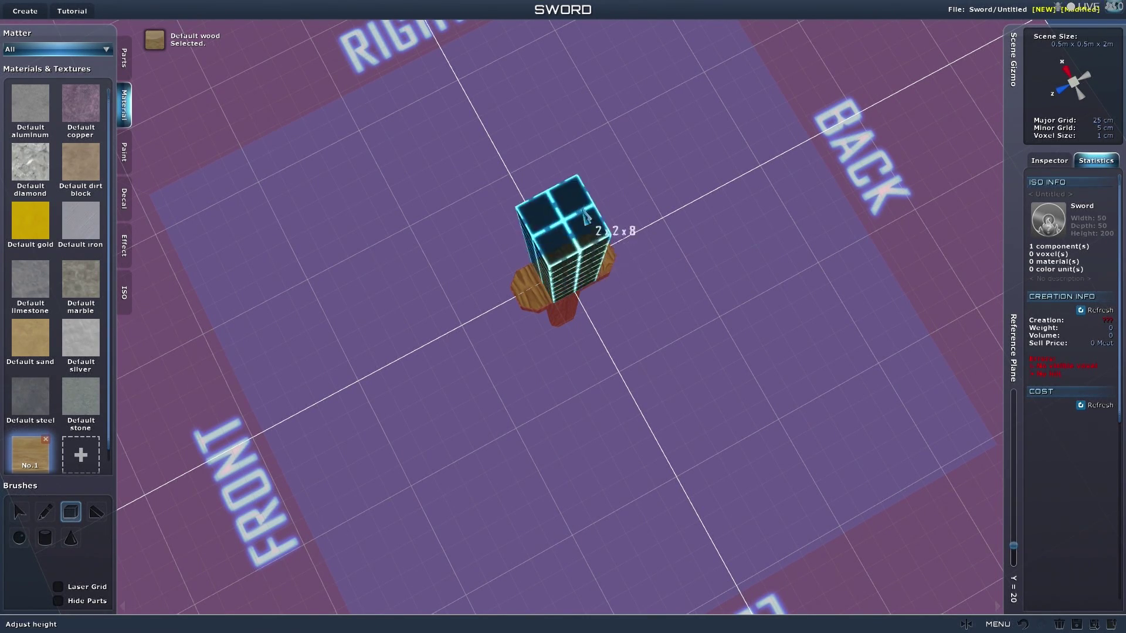
- Pull the 2×2 wooden box on the handle top up into a tall 720-voxel column
mouse_move(601, 238)
left_mouse_down()
mouse_move(674, 290)
mouse_move(679, 463)
mouse_move(666, 131)
mouse_move(670, 181)
left_mouse_up()
scroll(675, 176, "down", 10)
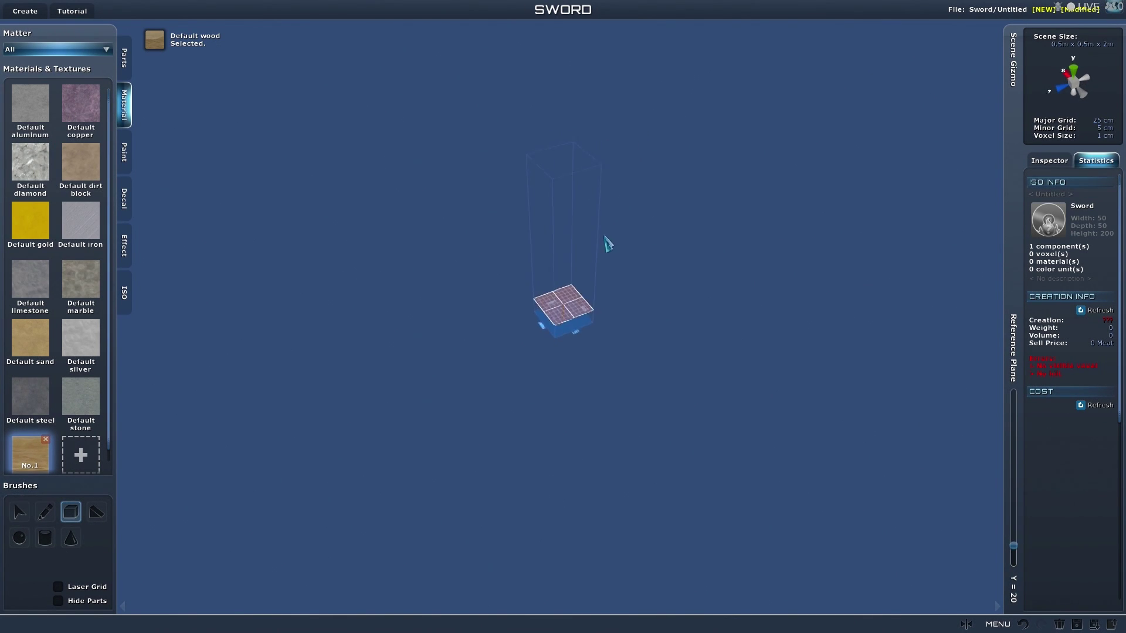
scroll(587, 286, "up", 10)
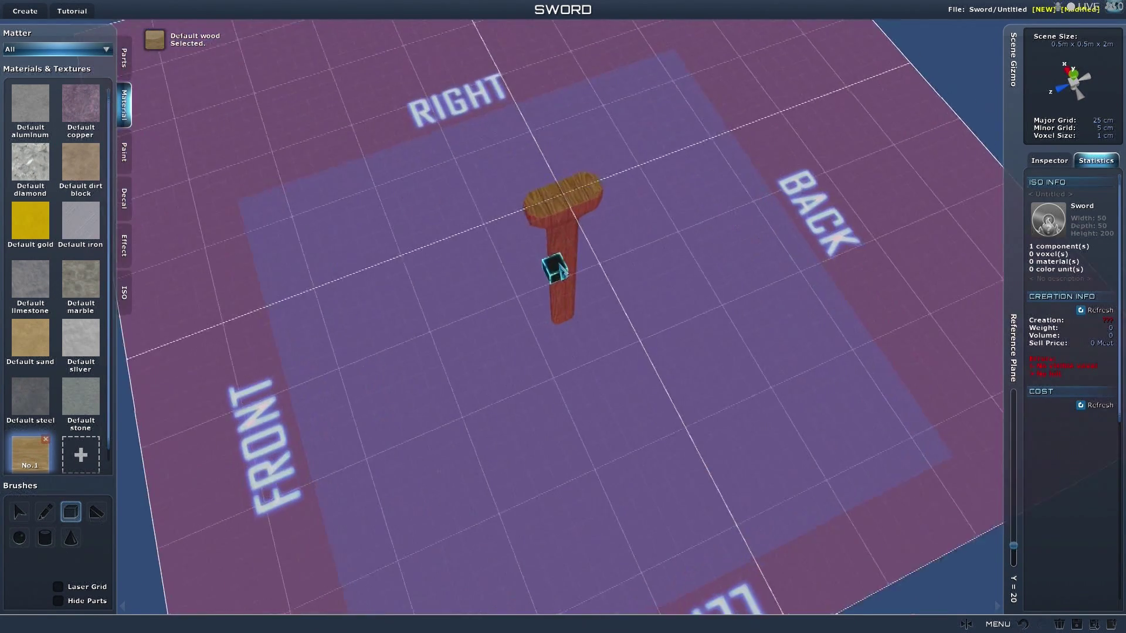
mouse_move(562, 271)
left_mouse_down()
mouse_move(579, 239)
mouse_move(575, 256)
mouse_move(591, 270)
left_mouse_up()
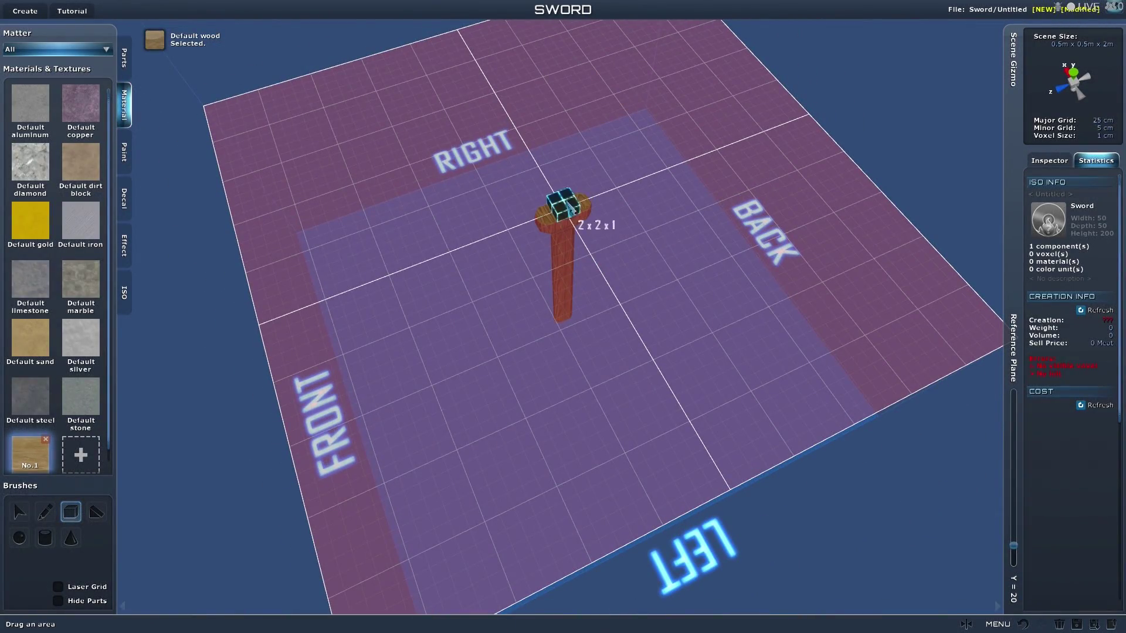
mouse_move(596, 201)
left_mouse_down()
mouse_move(606, 121)
mouse_move(549, 73)
mouse_move(608, 68)
mouse_move(634, 80)
mouse_move(623, 87)
left_mouse_up()
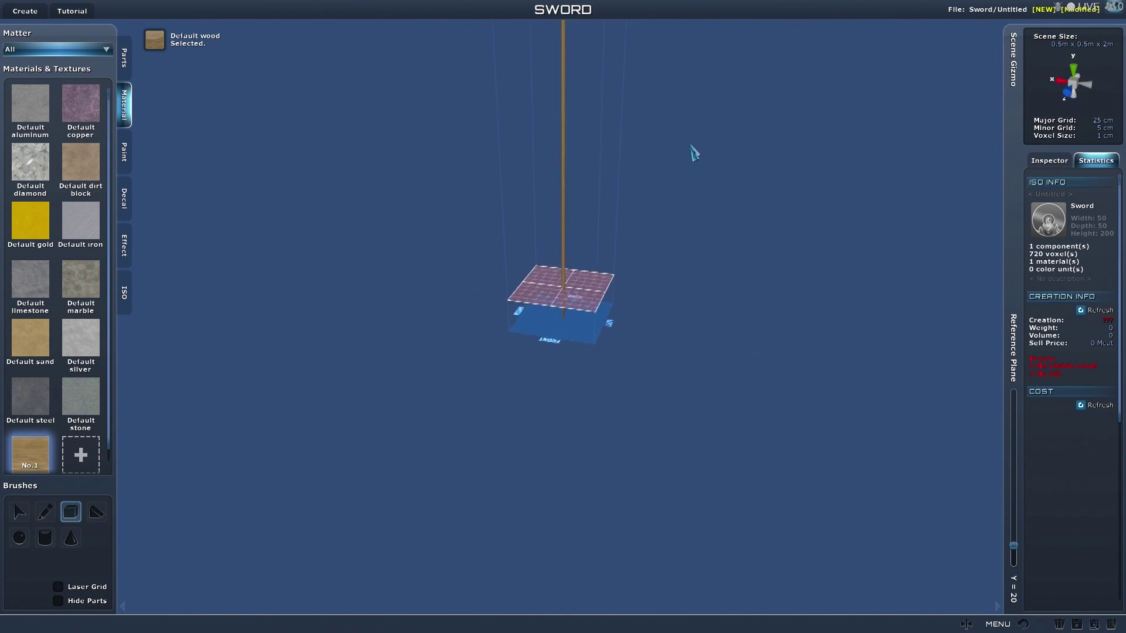
- Switch to the Paint tools and focus the view closely on the blade's tip
scroll(616, 146, "up", 2)
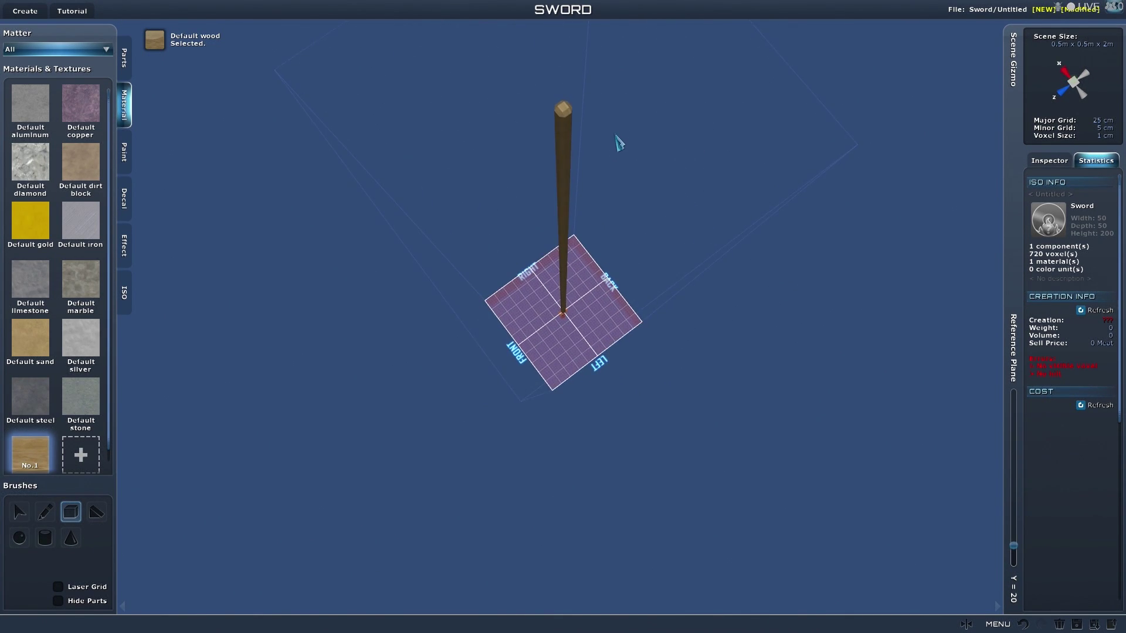
left_click(126, 157)
mouse_move(487, 352)
left_mouse_down()
mouse_move(613, 234)
mouse_move(601, 260)
left_mouse_up()
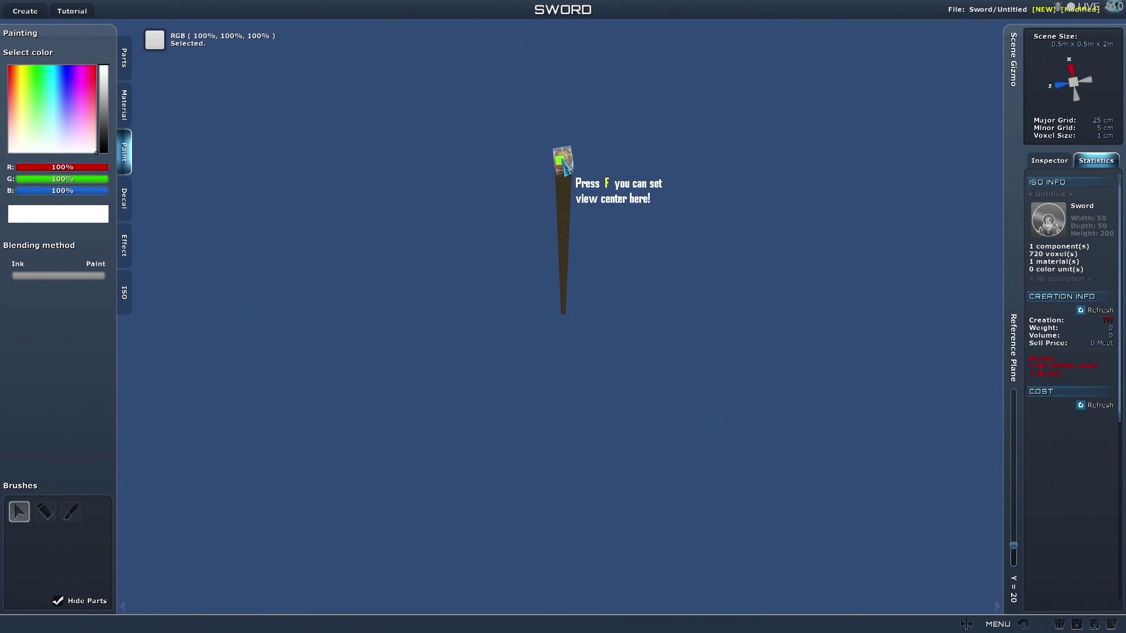
key("f")
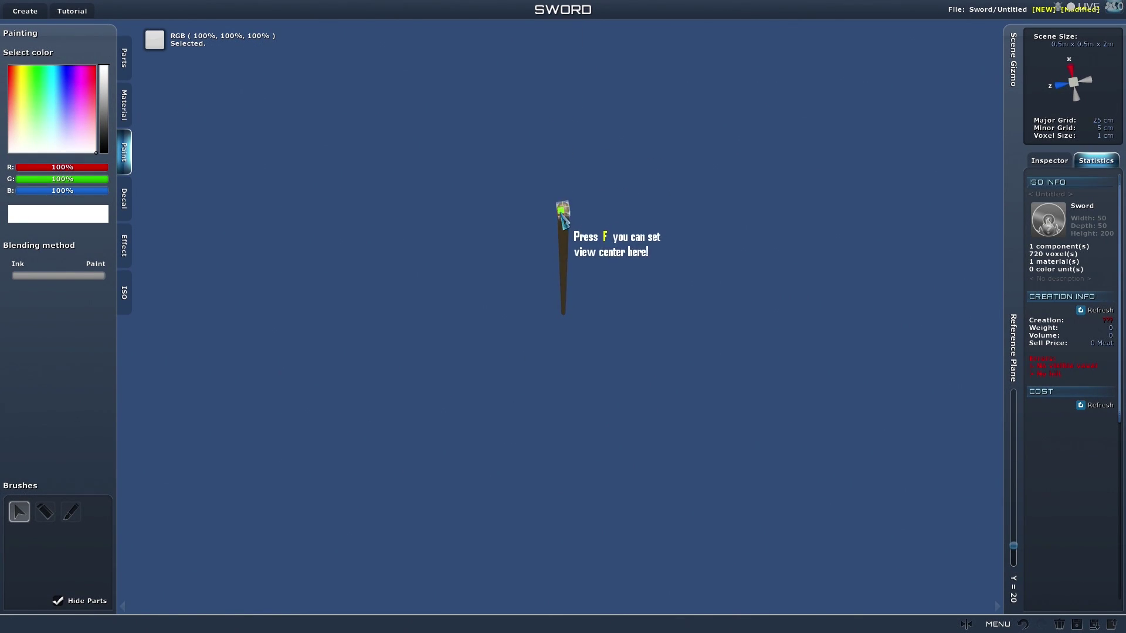
key("f")
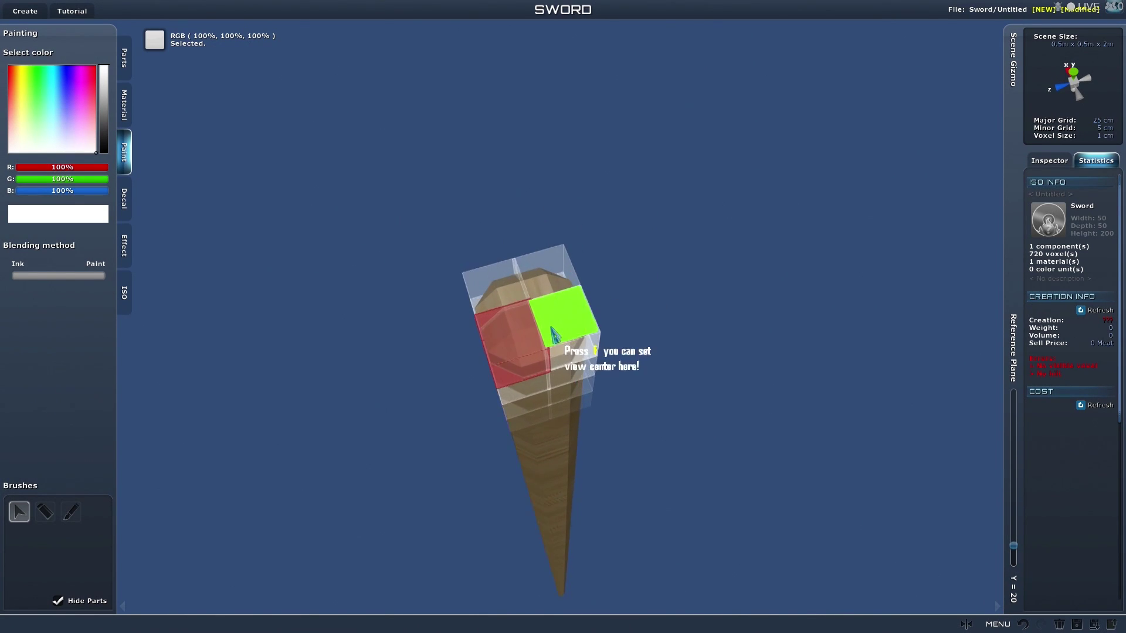
mouse_move(555, 336)
left_mouse_down()
mouse_move(516, 297)
mouse_move(583, 317)
mouse_move(469, 411)
mouse_move(473, 322)
mouse_move(557, 357)
mouse_move(649, 352)
mouse_move(538, 407)
mouse_move(661, 388)
left_mouse_up()
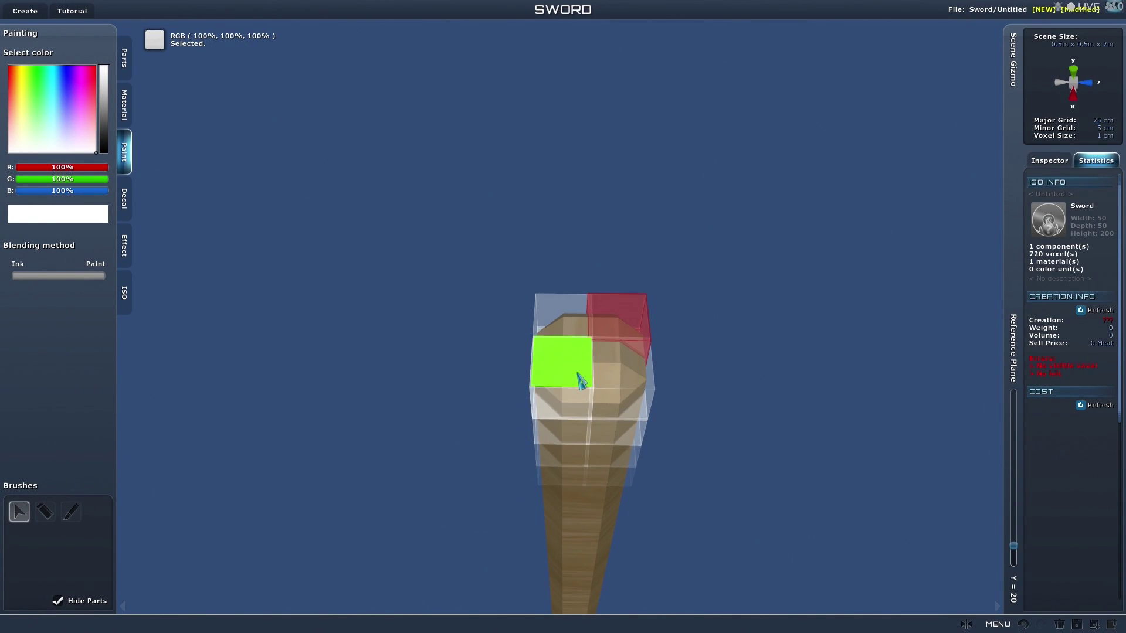
scroll(628, 390, "down", 5)
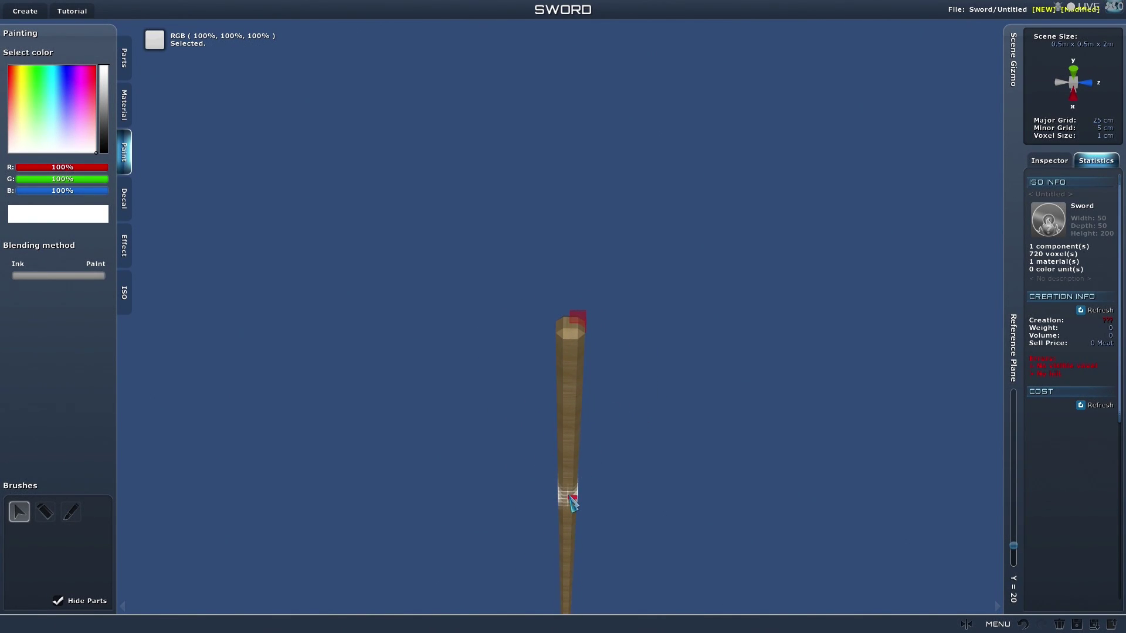
scroll(571, 503, "up", 5)
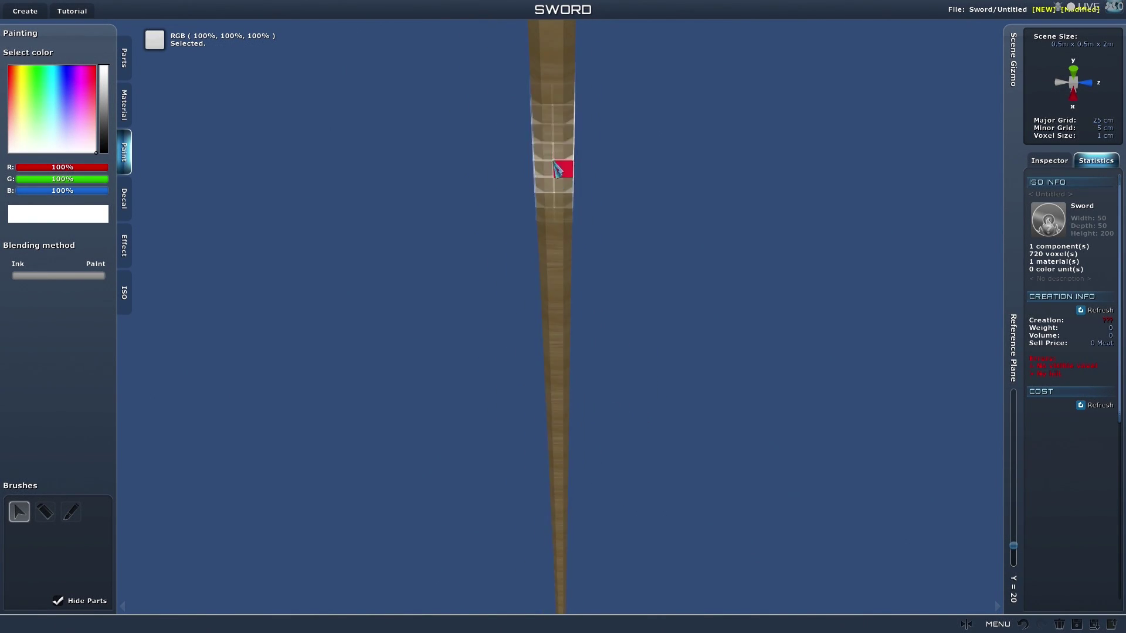
scroll(558, 170, "down", 3)
scroll(563, 156, "up", 5)
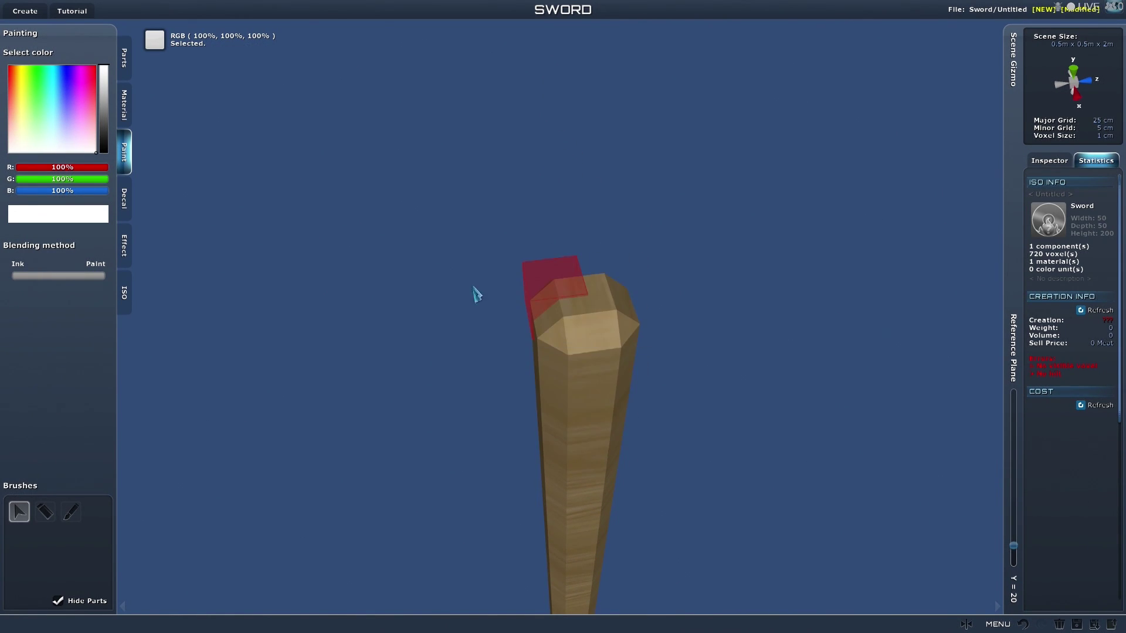
- Set the paint colour to black and airbrush the blade's tip
left_click_drag(94, 154, 104, 59)
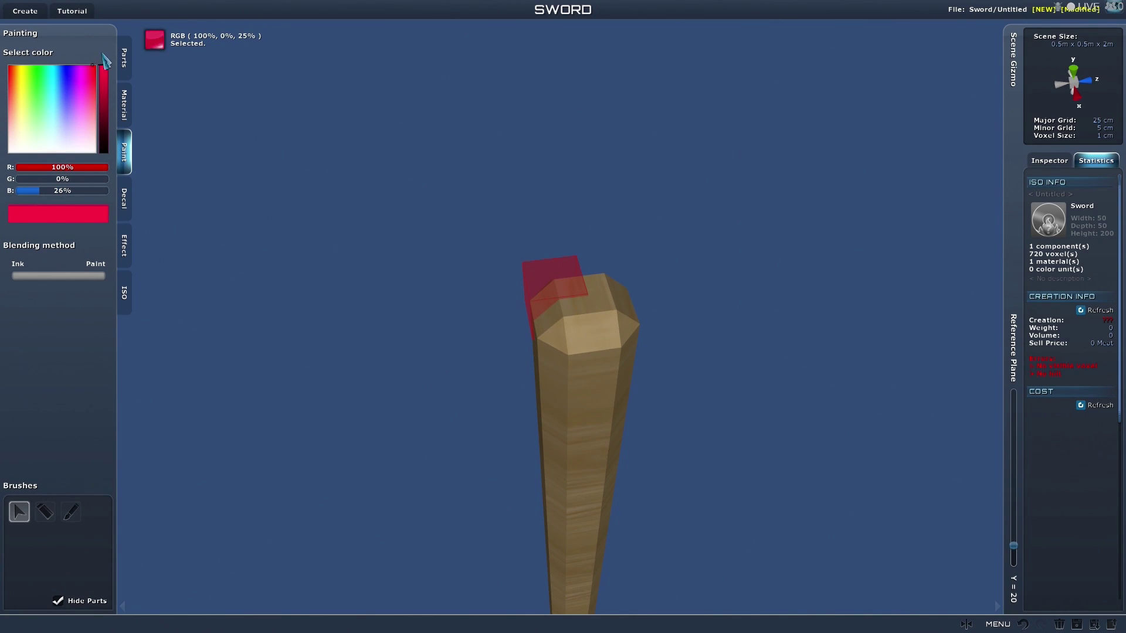
left_click_drag(104, 115, 108, 185)
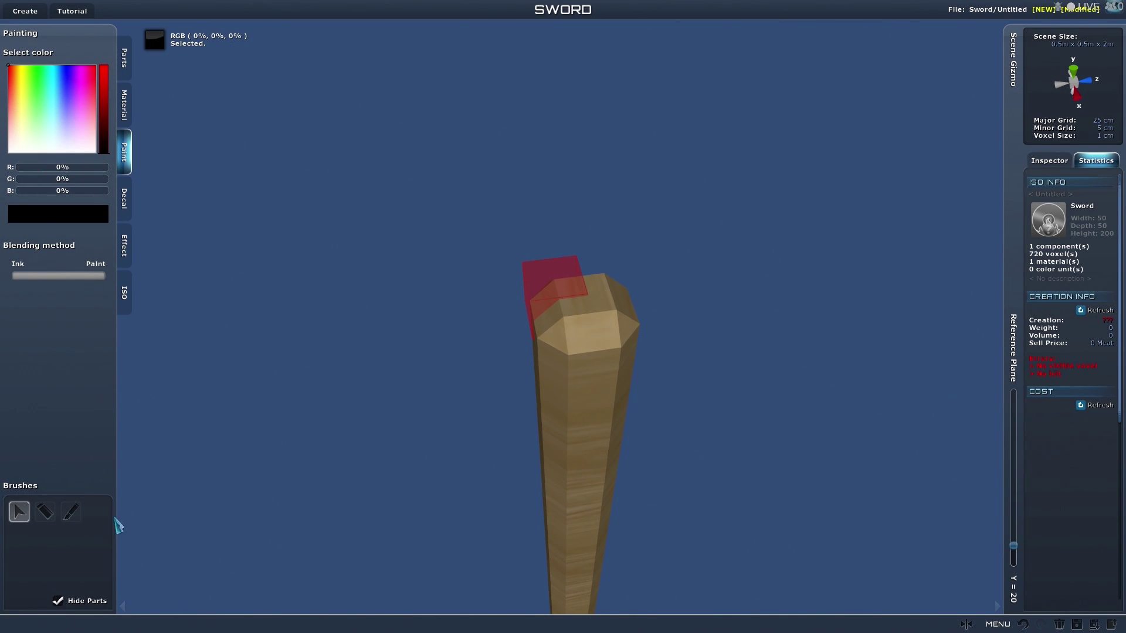
left_click(69, 518)
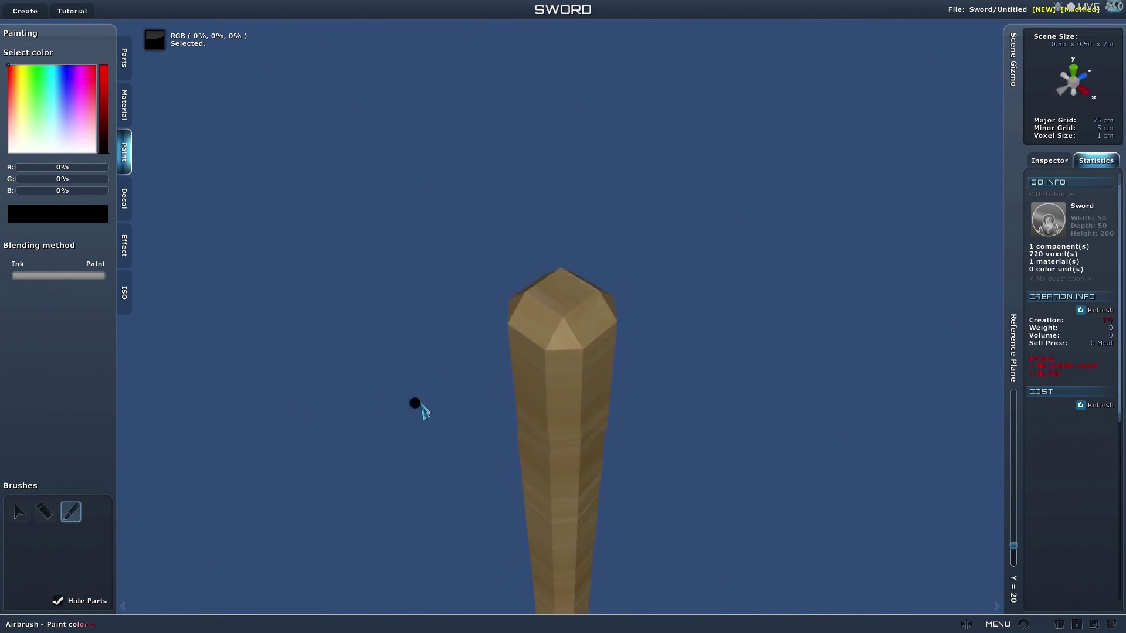
left_click(519, 347)
mouse_move(505, 360)
left_mouse_down()
mouse_move(538, 352)
mouse_move(517, 314)
left_mouse_up()
mouse_move(502, 375)
left_mouse_down()
mouse_move(810, 352)
mouse_move(536, 381)
mouse_move(495, 369)
mouse_move(668, 373)
mouse_move(515, 334)
mouse_move(568, 342)
mouse_move(565, 428)
left_mouse_up()
scroll(567, 340, "down", 5)
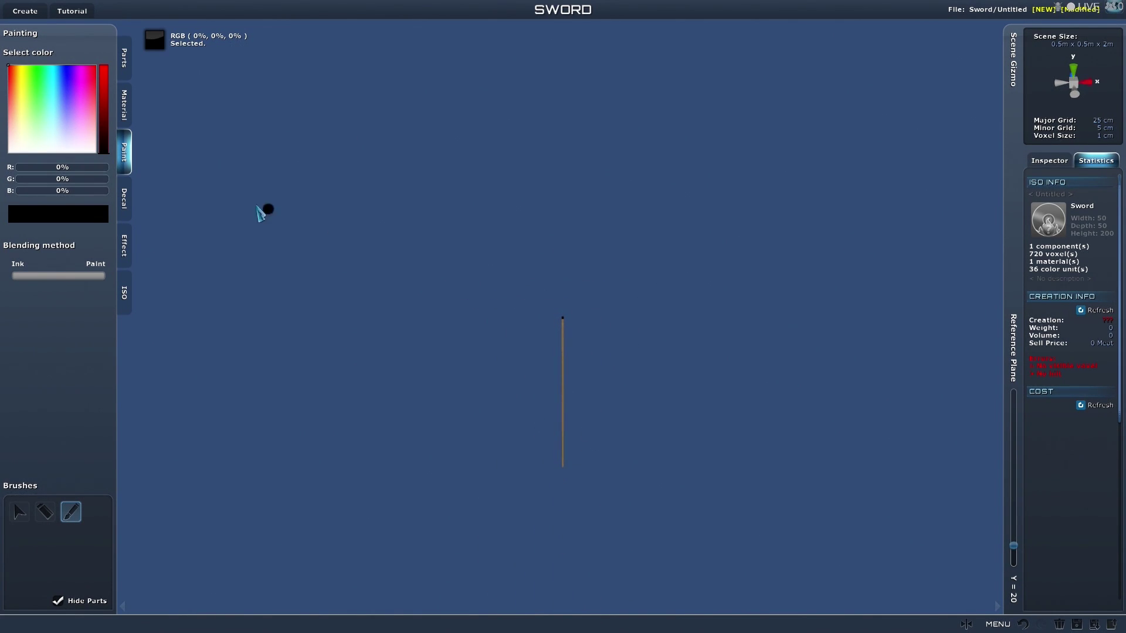
left_click(124, 112)
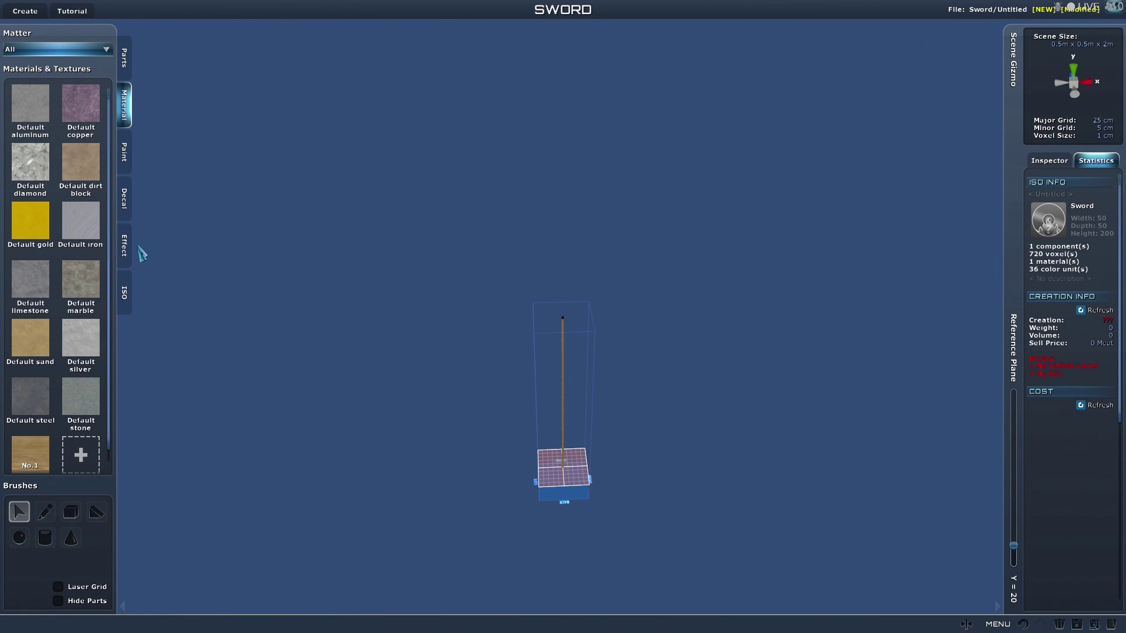
- View the Effect and ISO lists, orbit around the sword, and open the Save ISO dialog
left_click(127, 253)
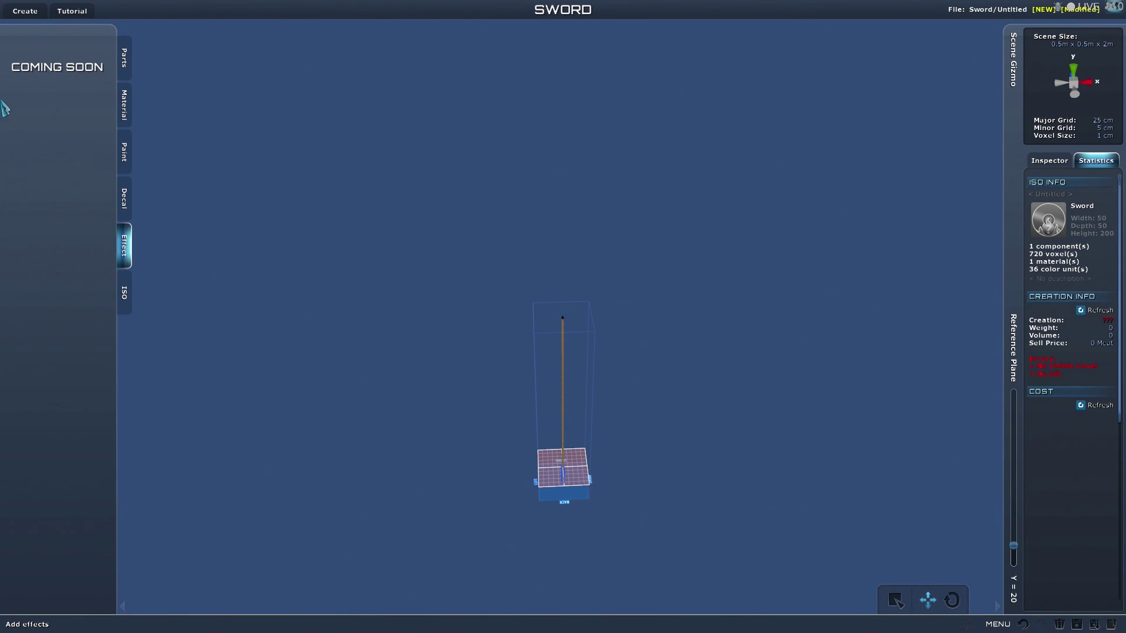
left_click(130, 293)
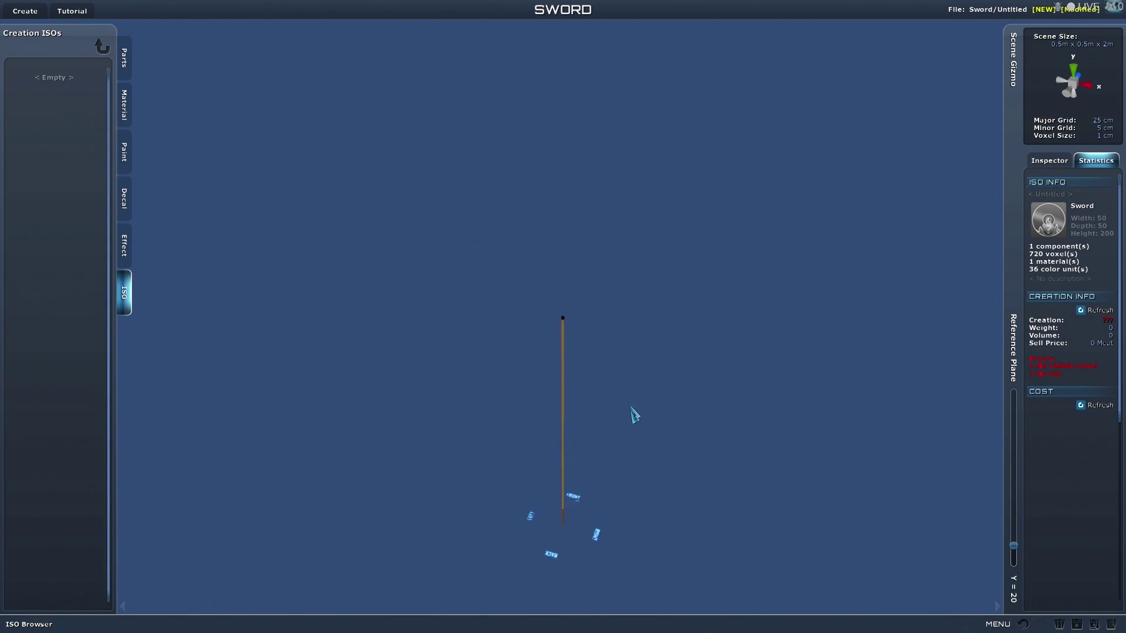
mouse_move(642, 444)
left_mouse_down()
mouse_move(634, 462)
mouse_move(600, 449)
mouse_move(591, 465)
mouse_move(603, 510)
left_mouse_up()
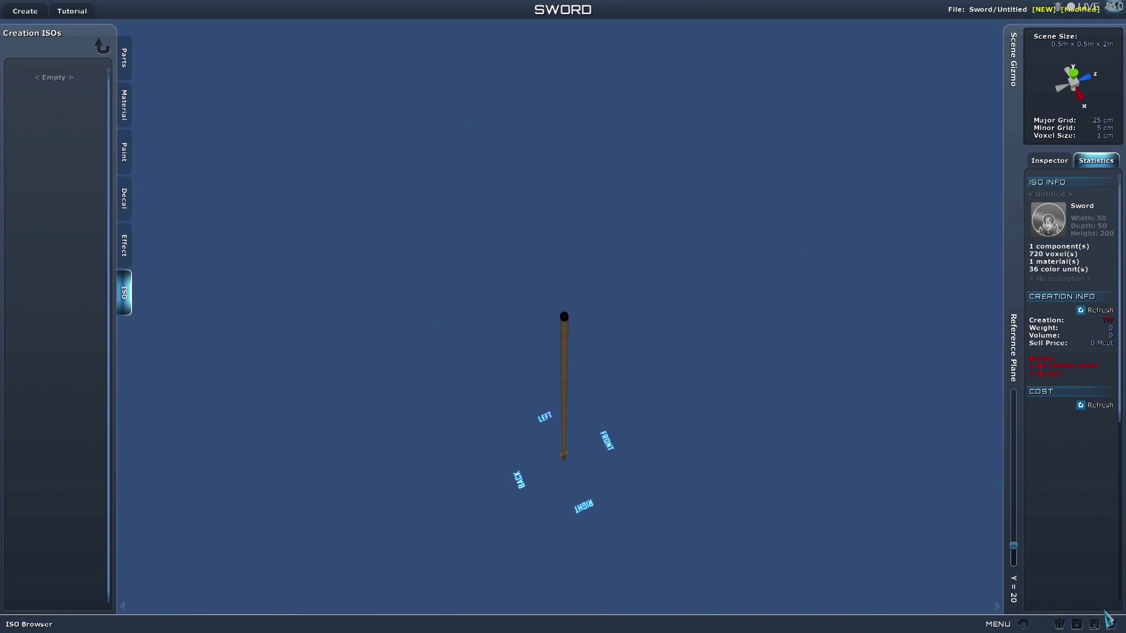
mouse_move(780, 446)
left_mouse_down()
mouse_move(731, 399)
mouse_move(661, 463)
mouse_move(485, 458)
mouse_move(583, 357)
mouse_move(575, 372)
mouse_move(577, 352)
mouse_move(570, 361)
left_mouse_up()
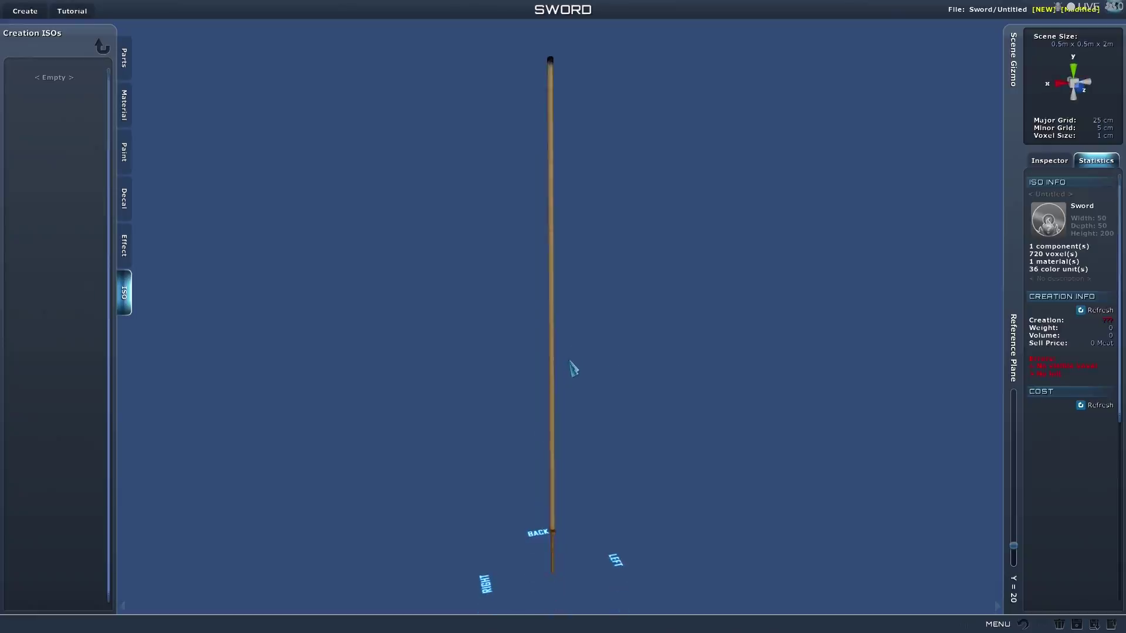
left_click(1095, 625)
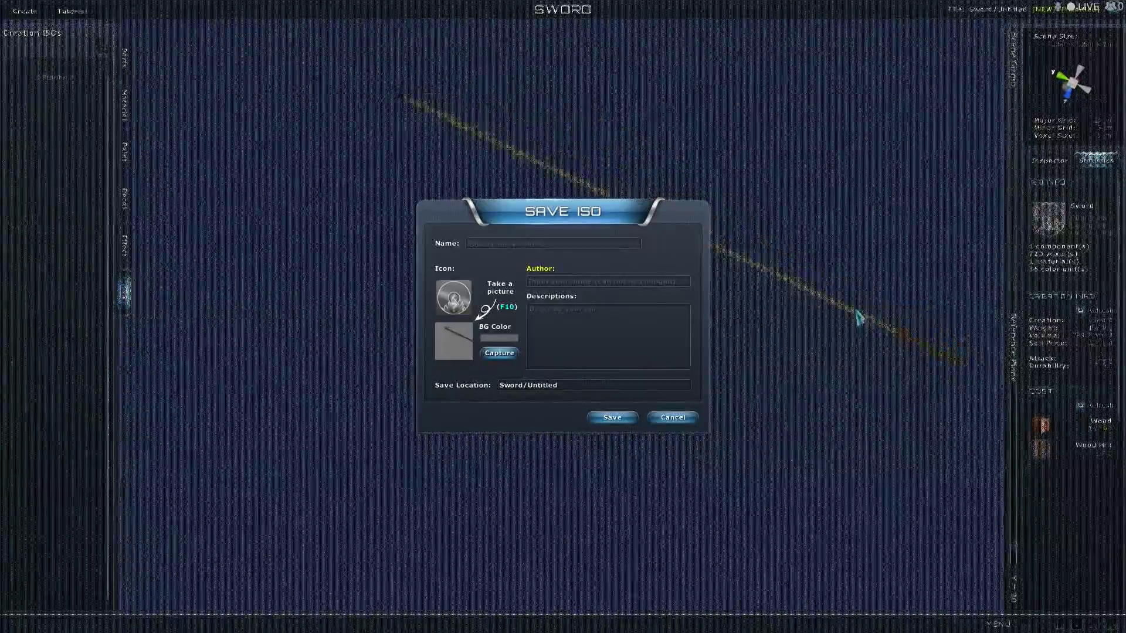
- Finish the description 'Very very long and silly wood sword', save as 'Wood sword', and confirm
left_click_drag(848, 324, 843, 331)
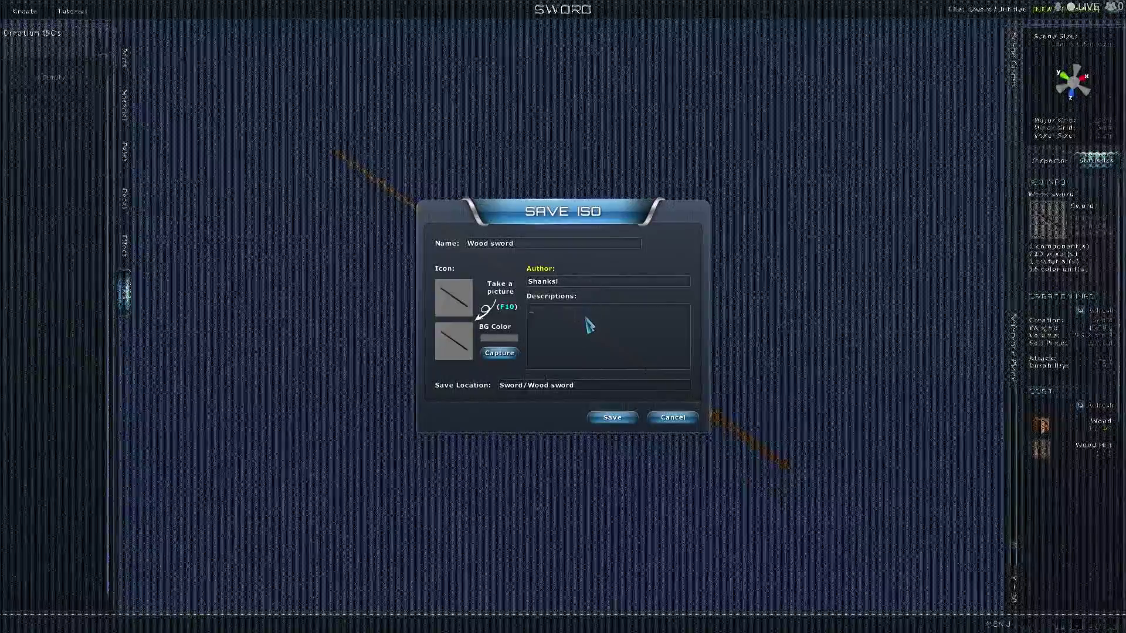
type("Very very ")
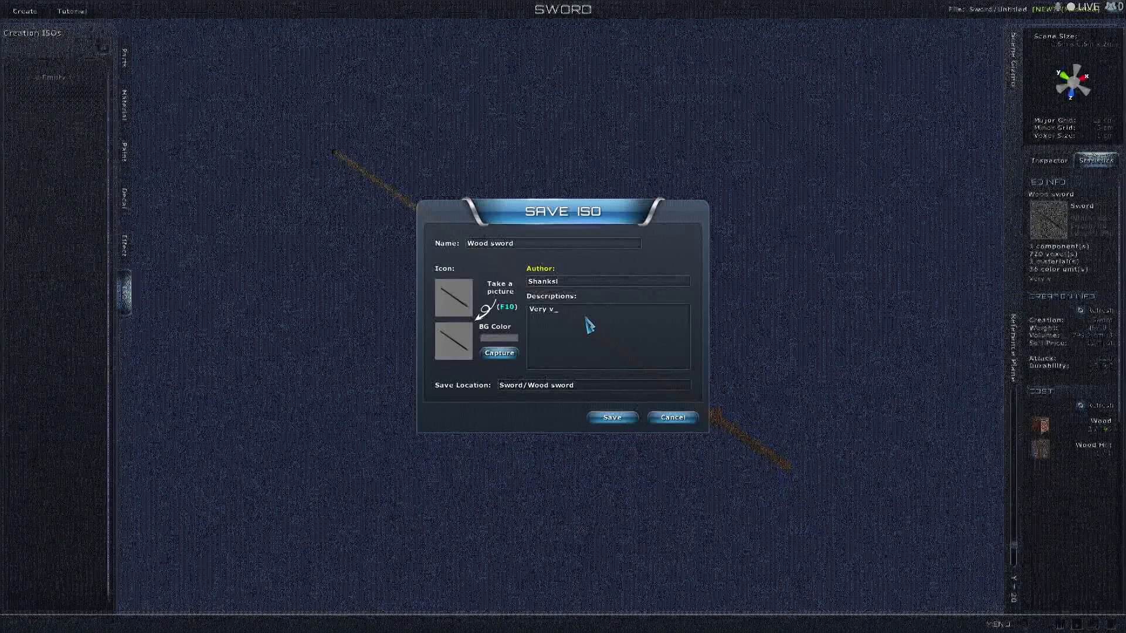
type("long a")
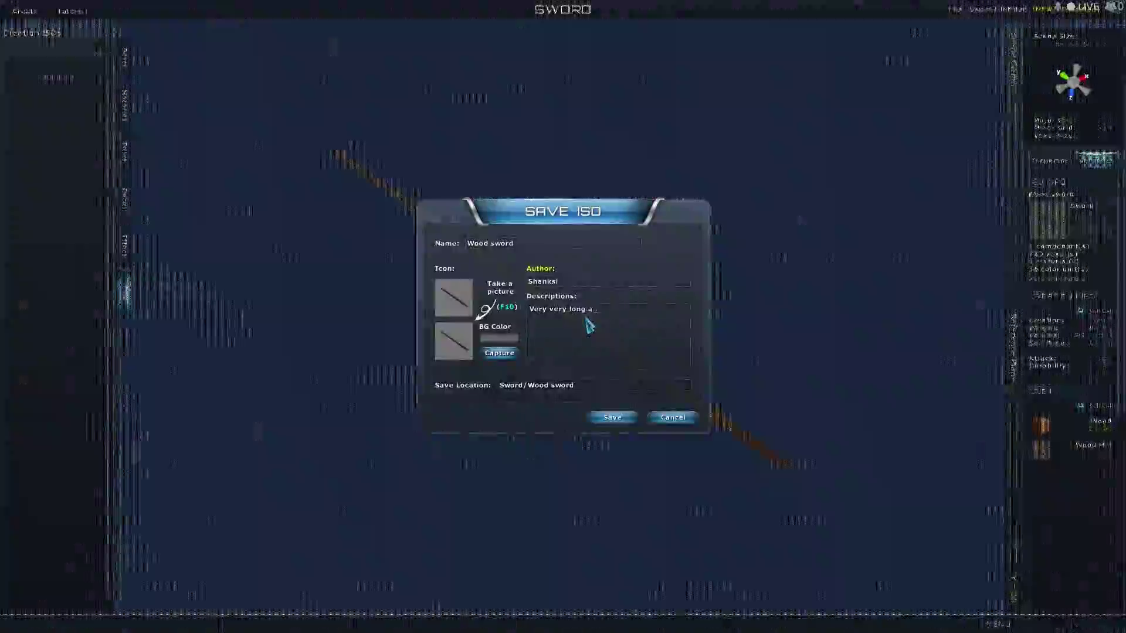
type("nd silly wo")
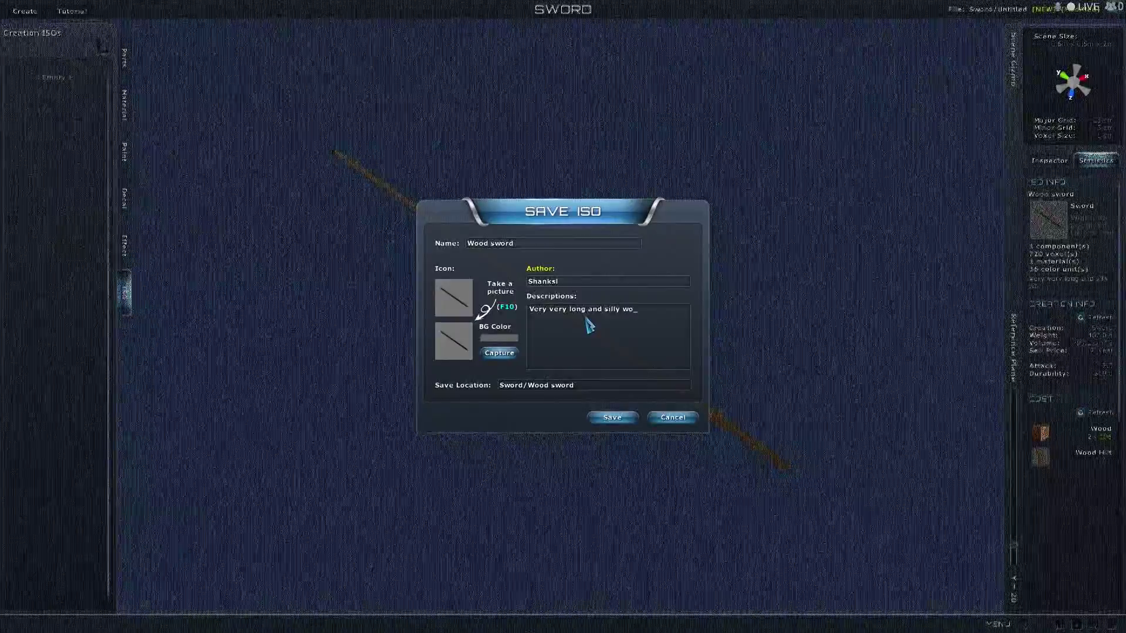
type("od sword")
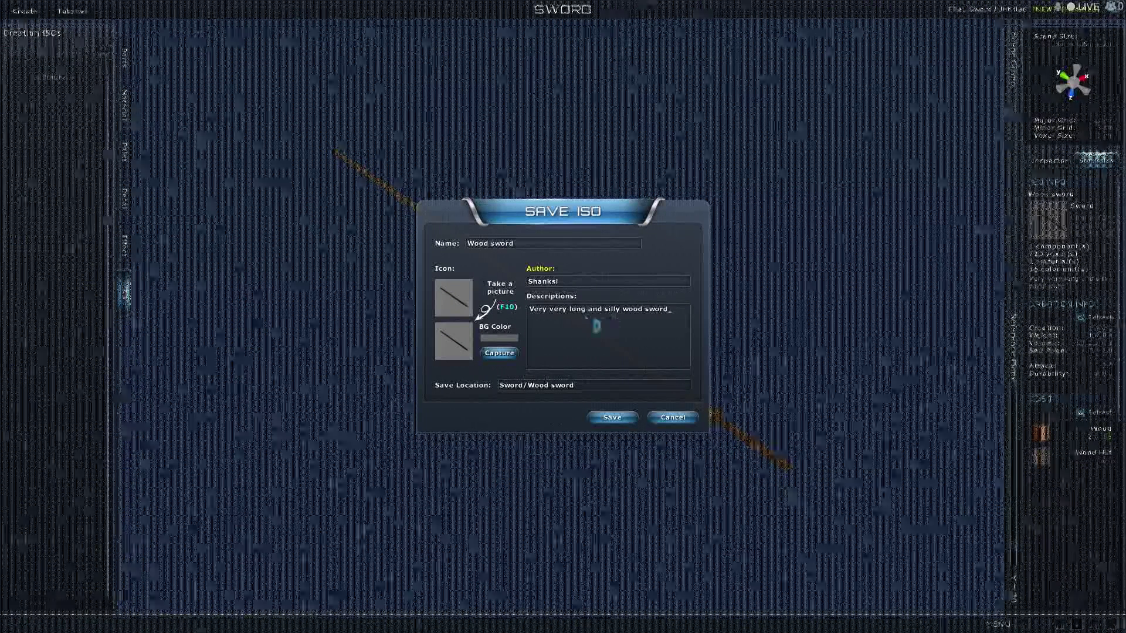
left_click(611, 418)
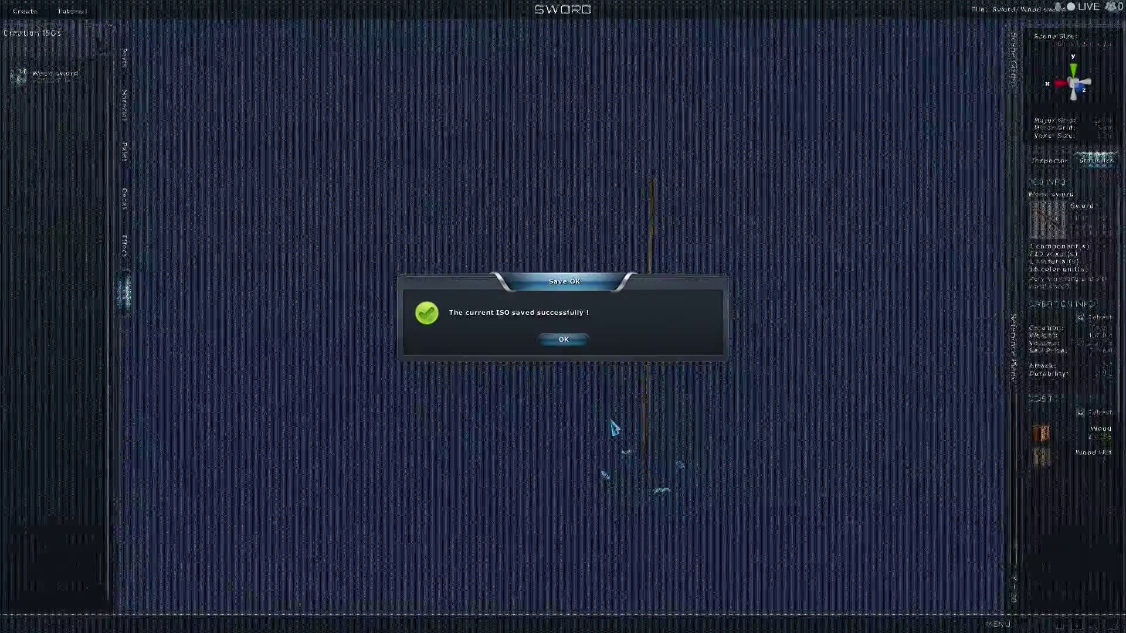
left_click(564, 340)
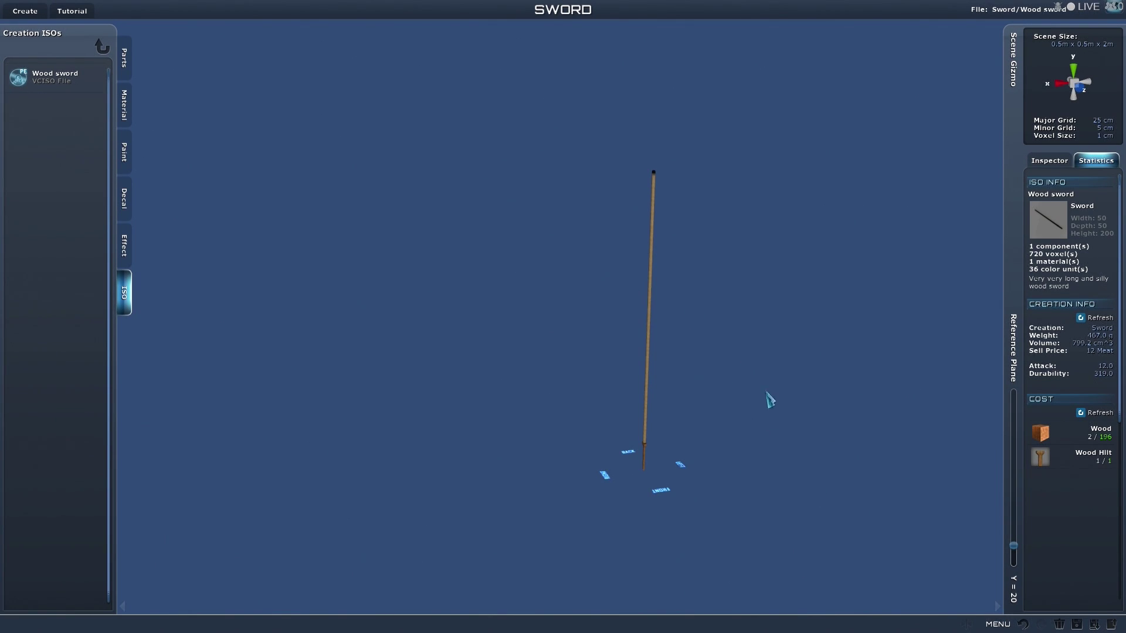
- Zoom in on the saved sword, then exit the creation editor back to the game world
mouse_move(679, 351)
left_mouse_down()
mouse_move(598, 352)
mouse_move(737, 422)
mouse_move(907, 470)
mouse_move(829, 435)
mouse_move(663, 406)
mouse_move(649, 382)
mouse_move(999, 536)
left_mouse_up()
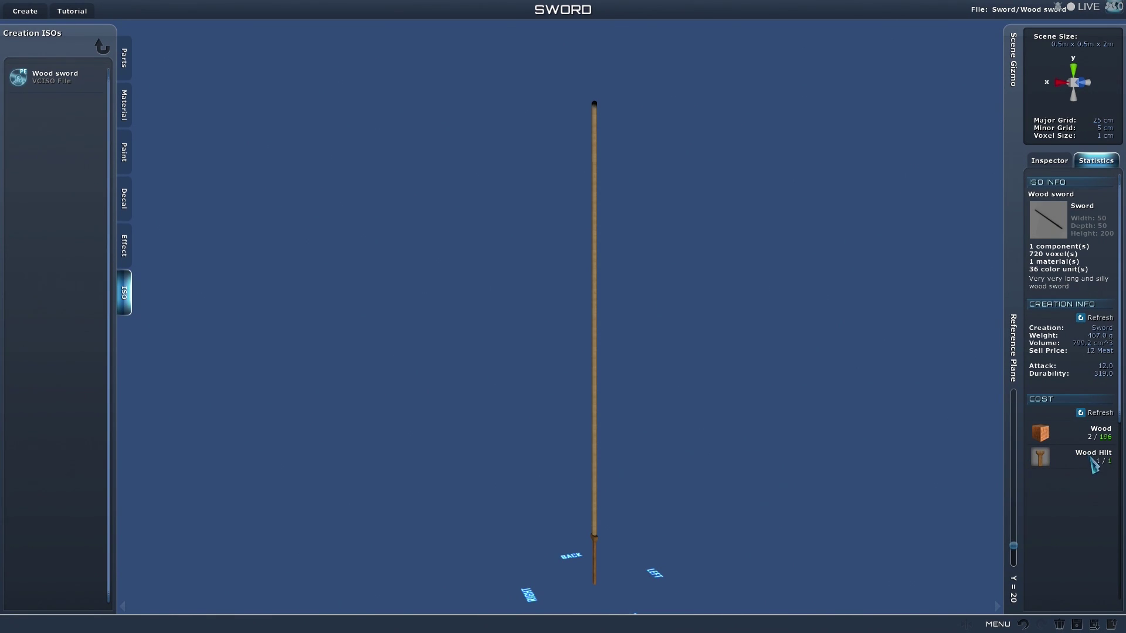
key("Escape")
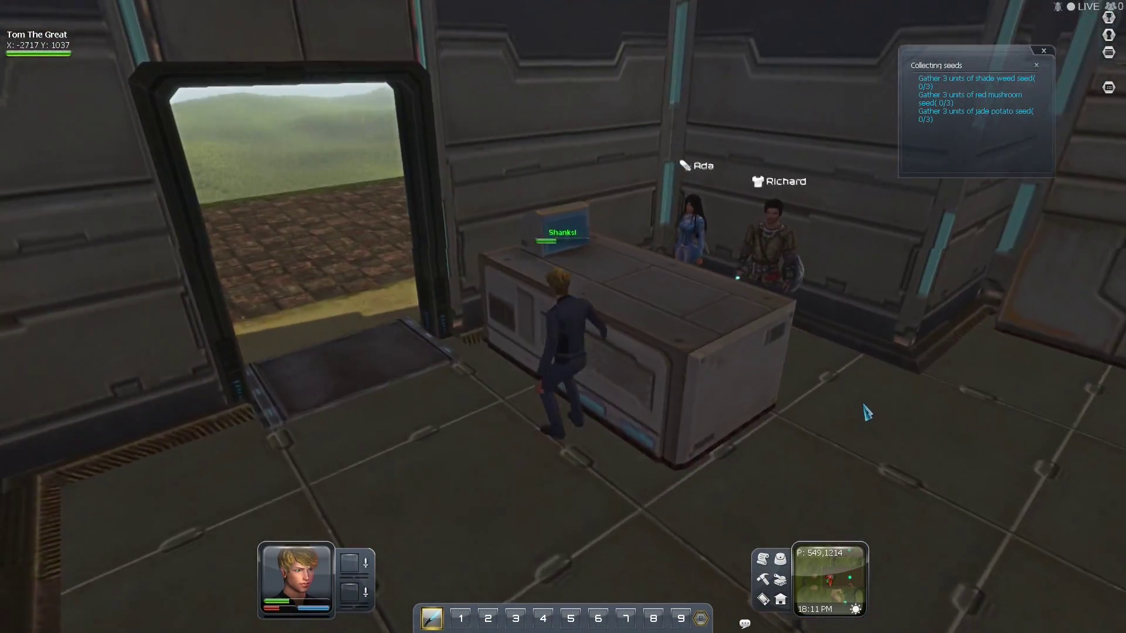
- Browse the shopkeeper's wares, cancel a purchase, close the shop, and talk to the second NPC
key("space")
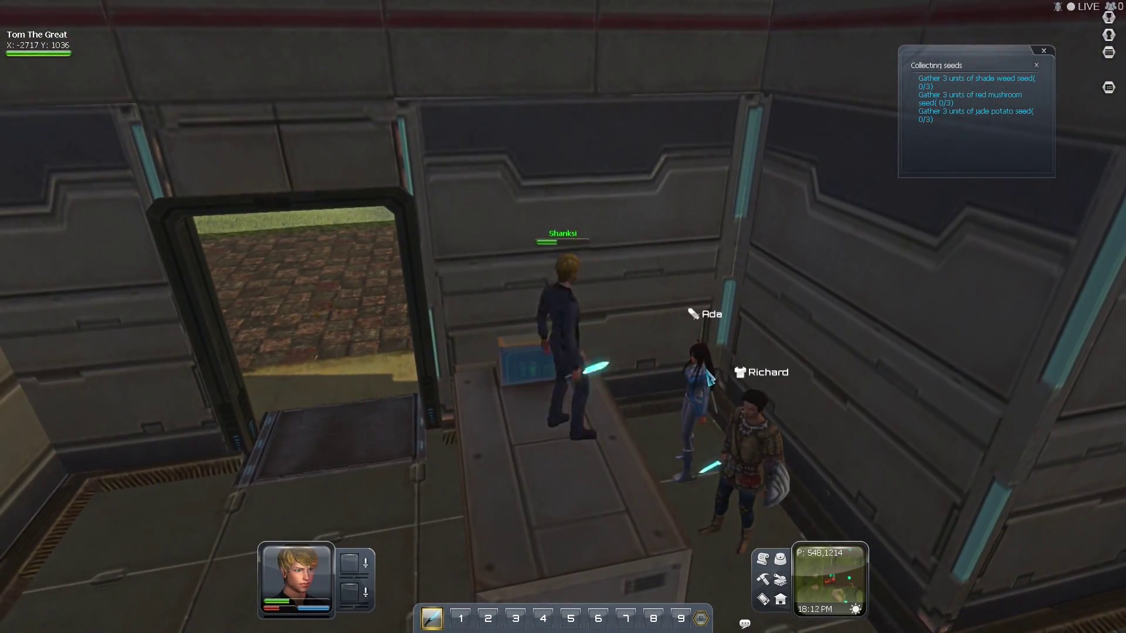
left_click(699, 370)
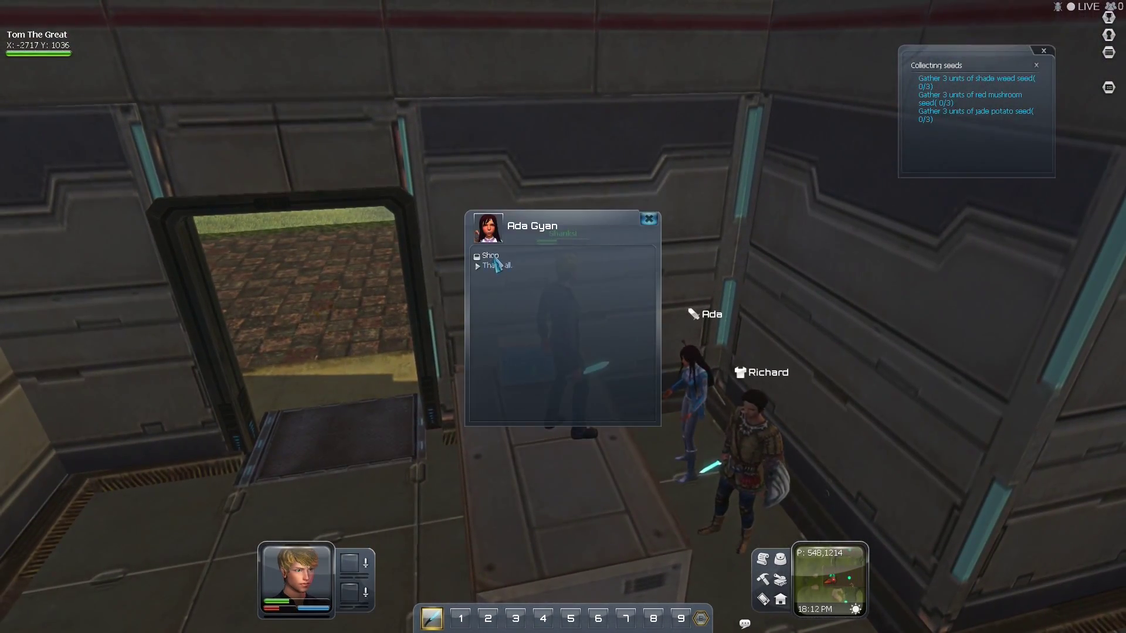
left_click(488, 255)
left_click(504, 285)
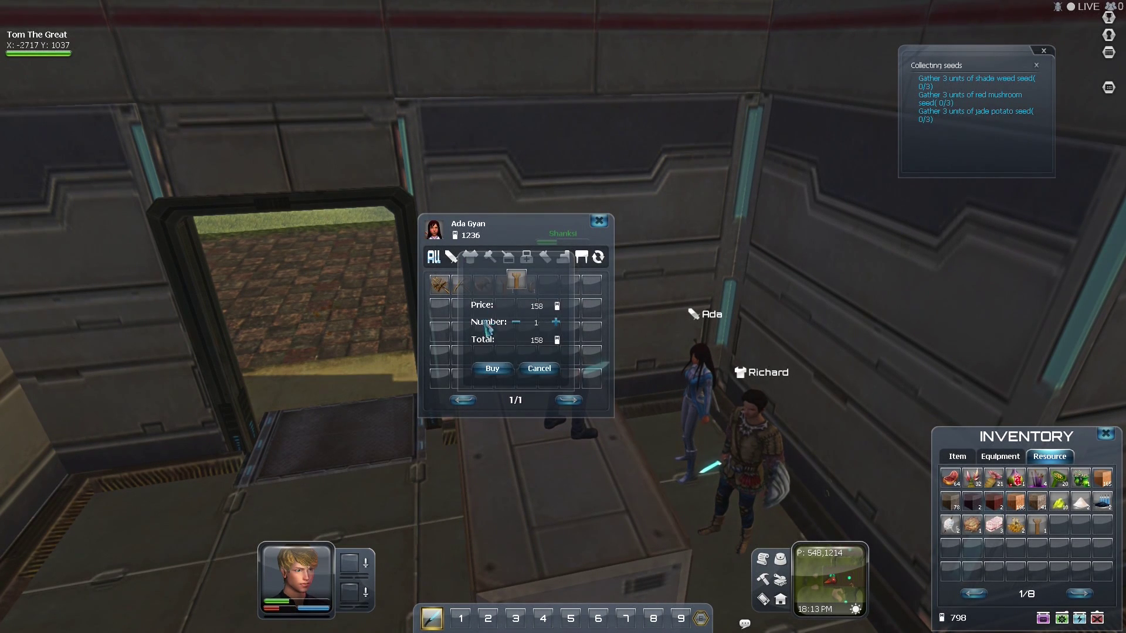
left_click(540, 369)
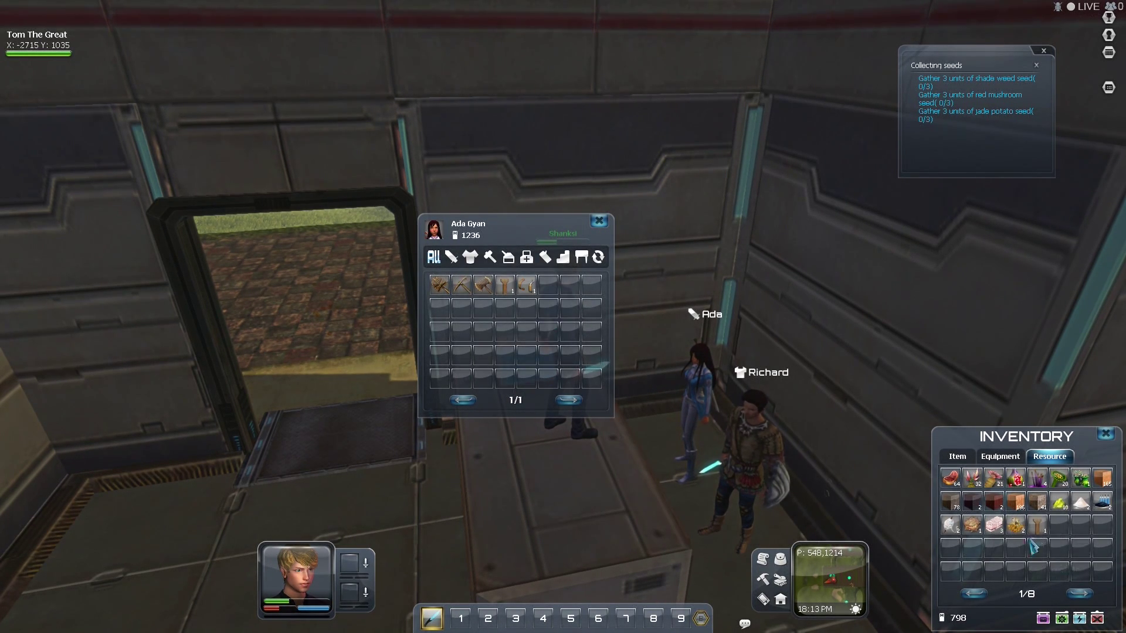
key("s")
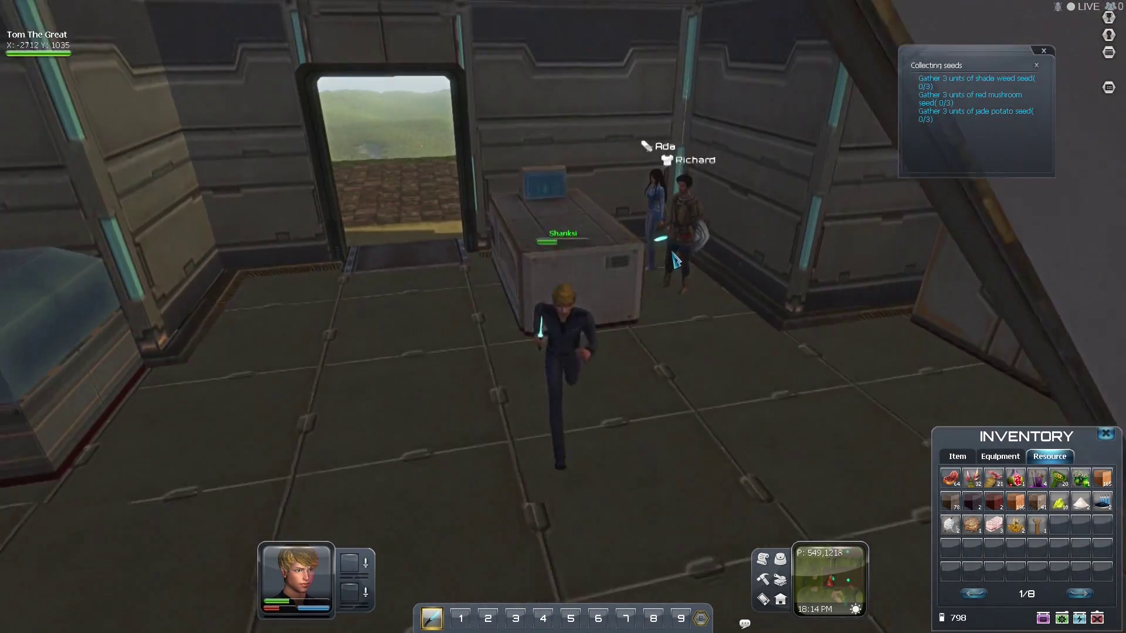
left_click(676, 259)
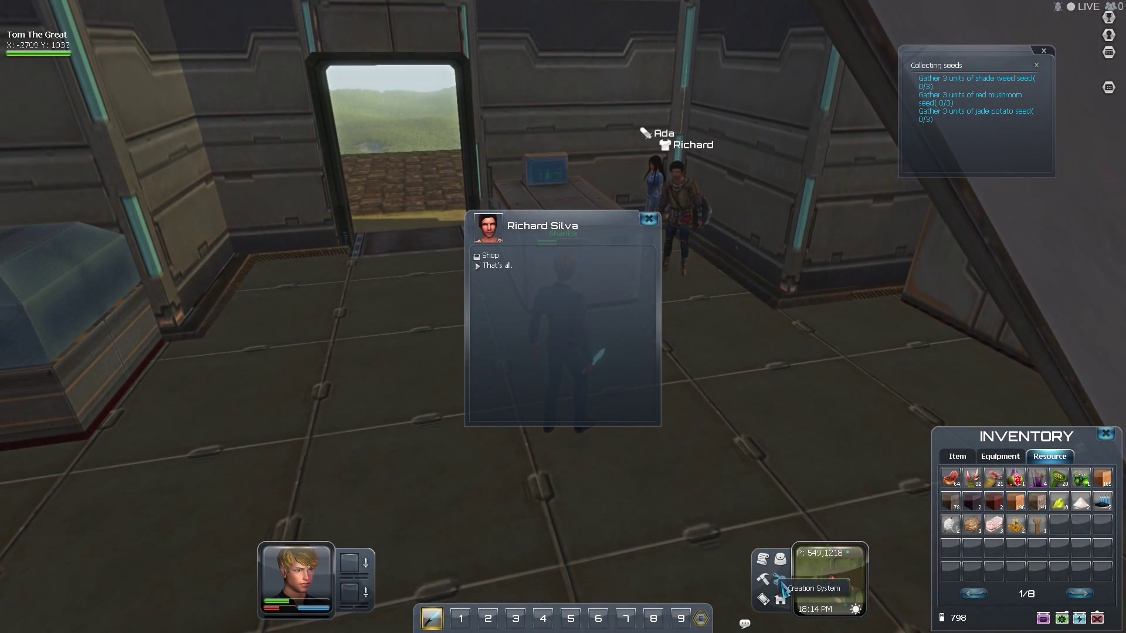
- Load the saved Wood sword from Creation ISOs and export it to the workshop, acknowledging the upload notice
left_click(779, 583)
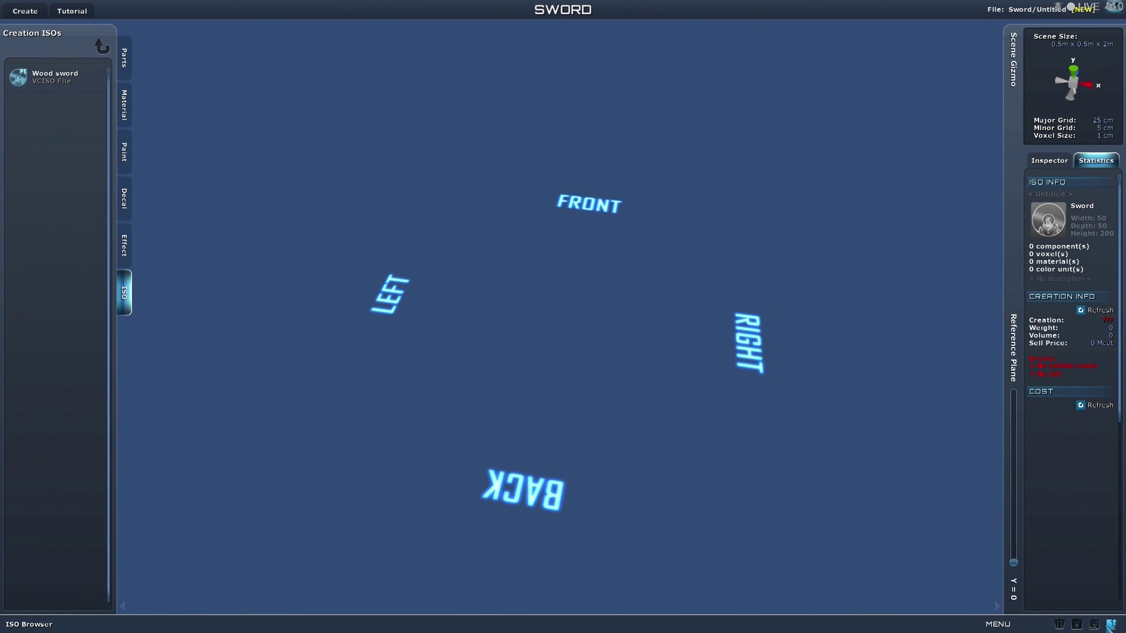
double_click(41, 82)
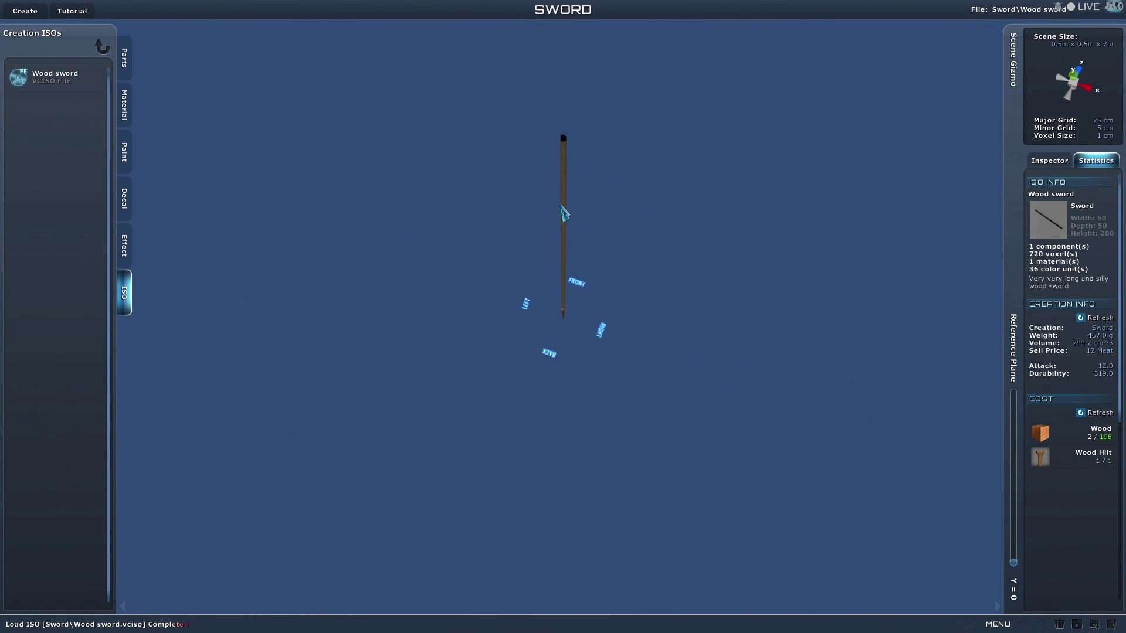
left_click(1111, 625)
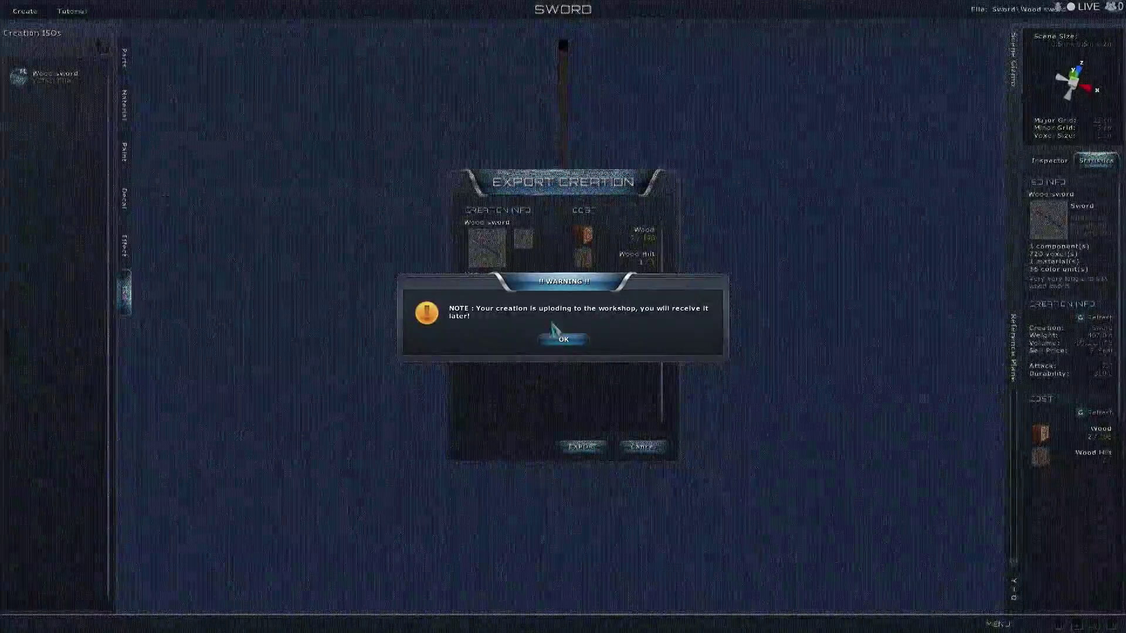
left_click(577, 342)
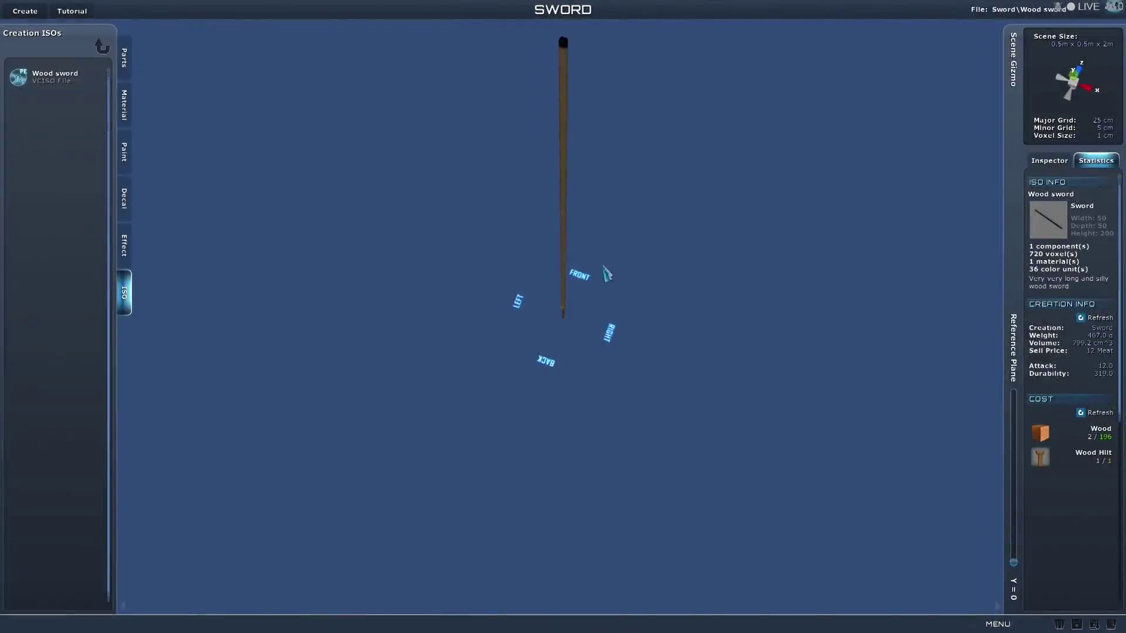
left_click_drag(604, 271, 606, 290)
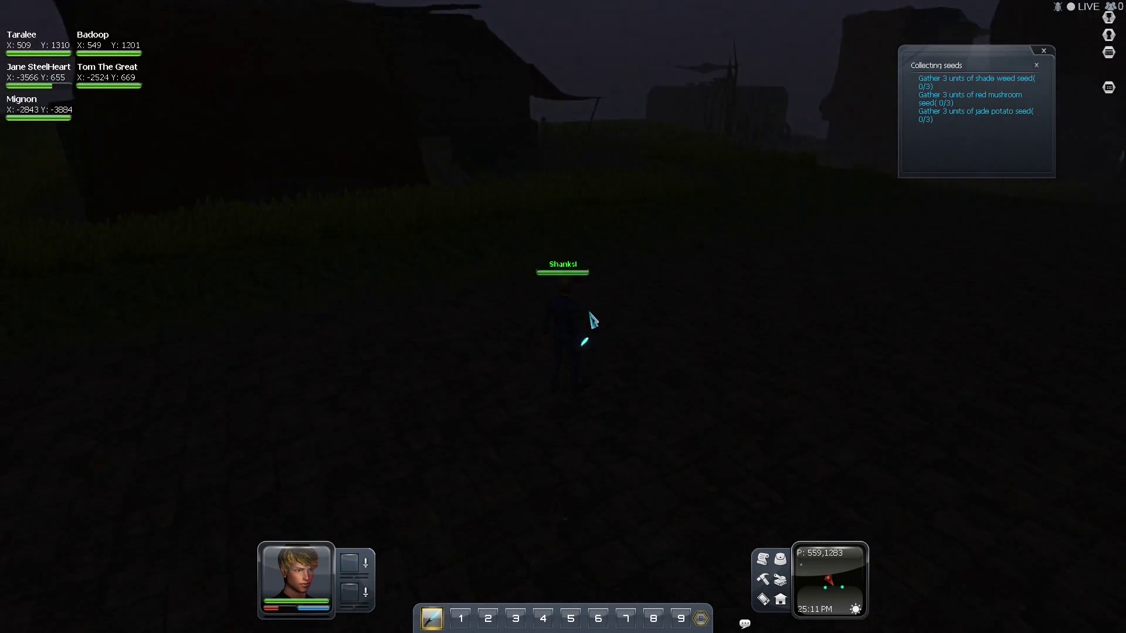
- Turn toward the open hillside and run the character across it
key("a")
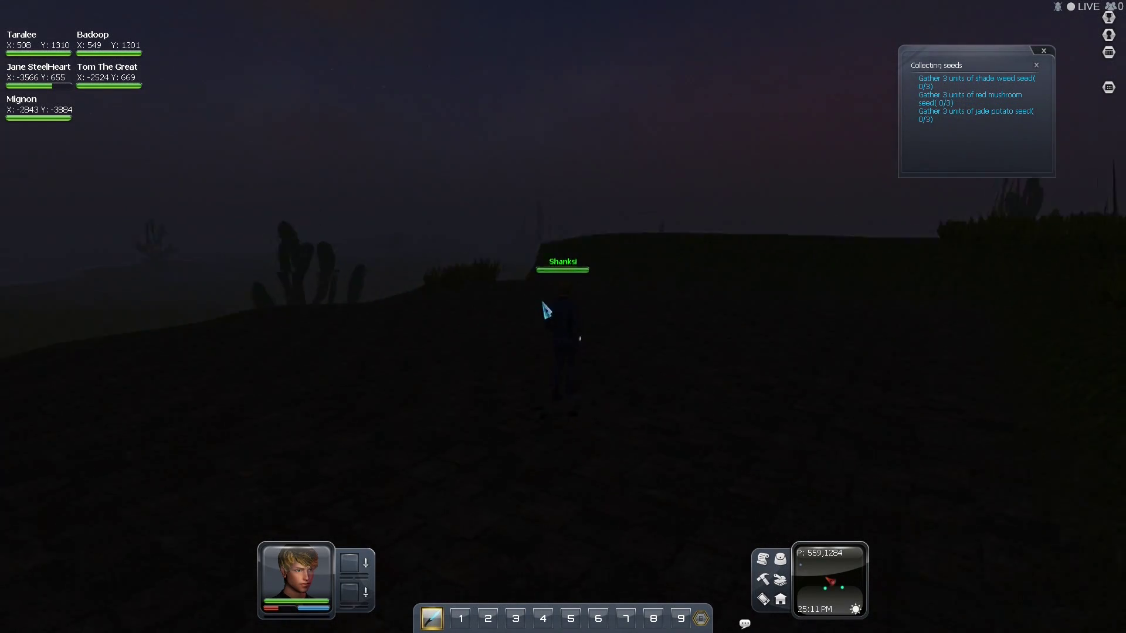
key("w")
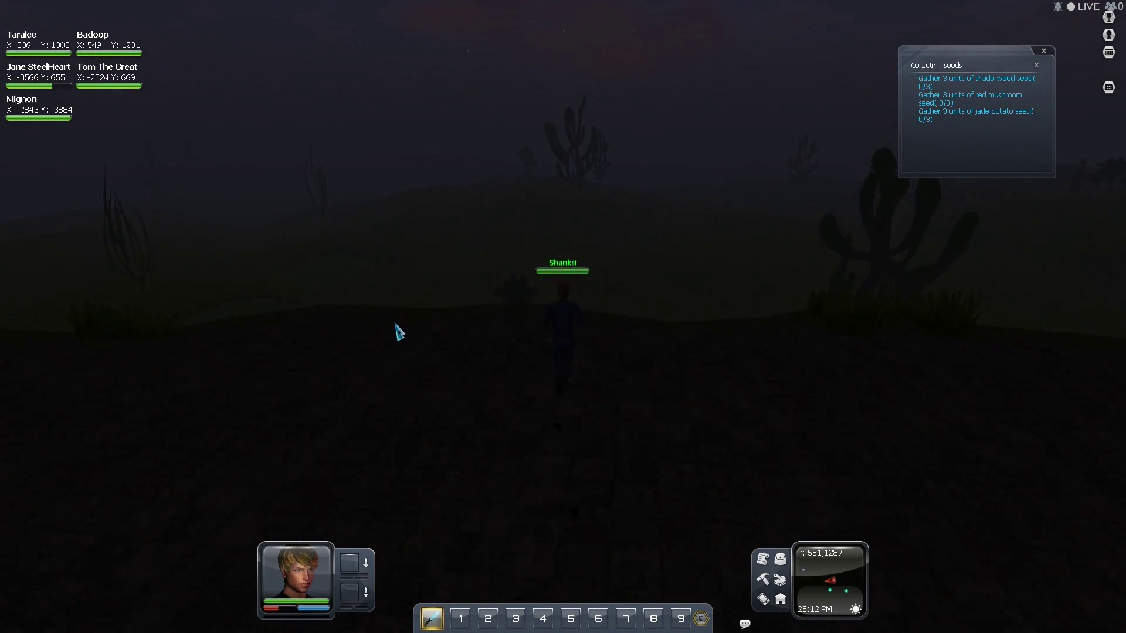
key("w")
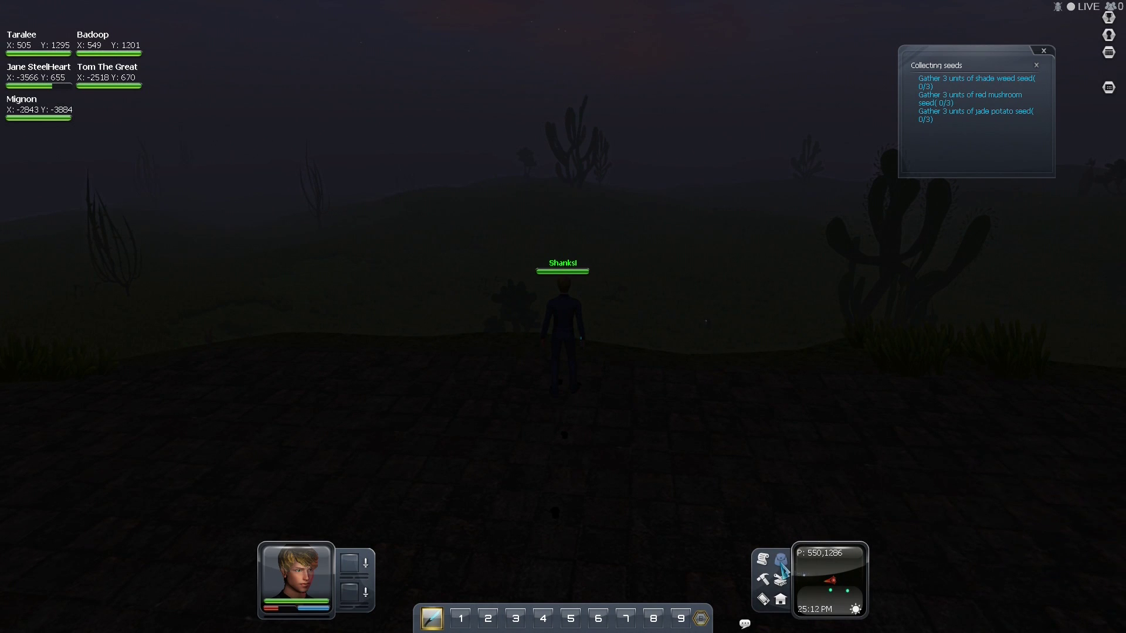
- Equip the Wood sword from the inventory's Equipment items and walk forward with it
left_click(780, 559)
left_click(992, 458)
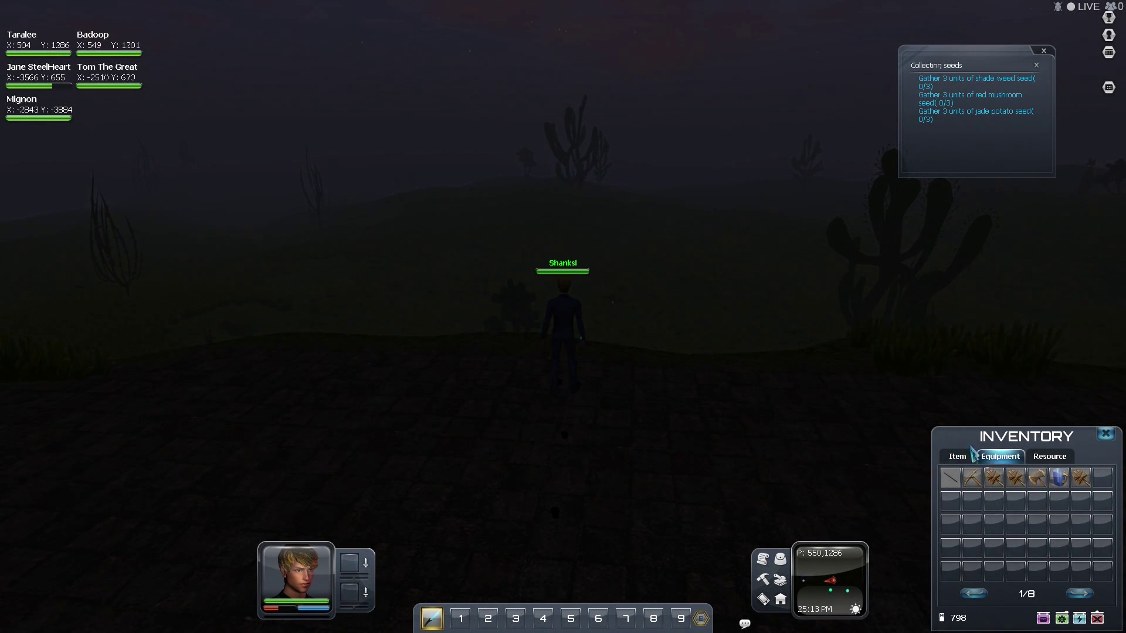
mouse_move(950, 478)
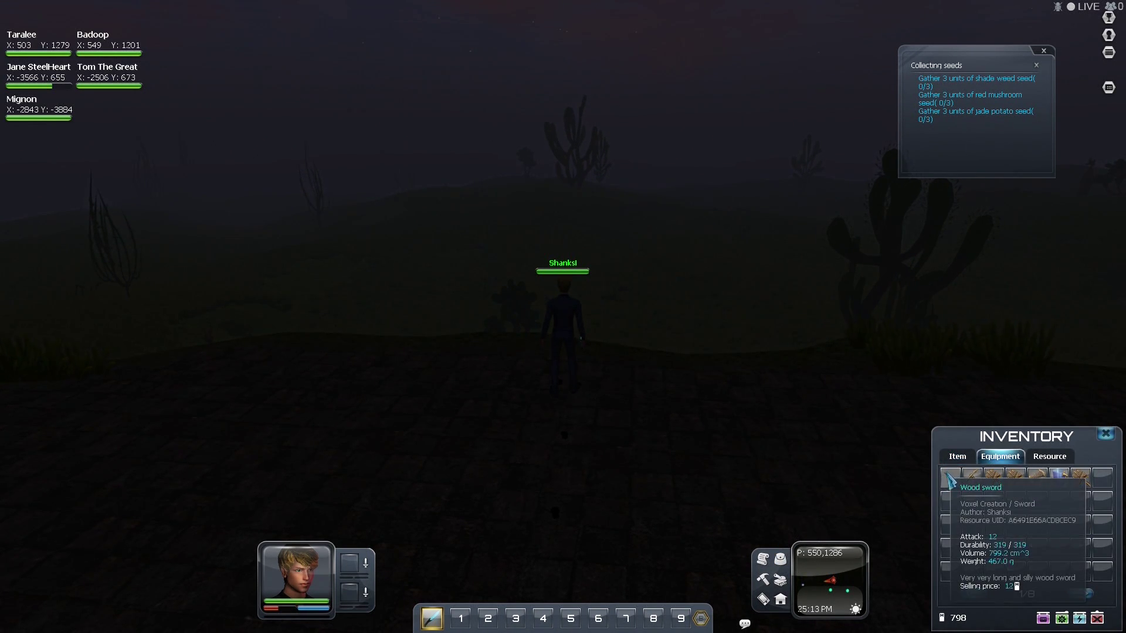
right_click(940, 488)
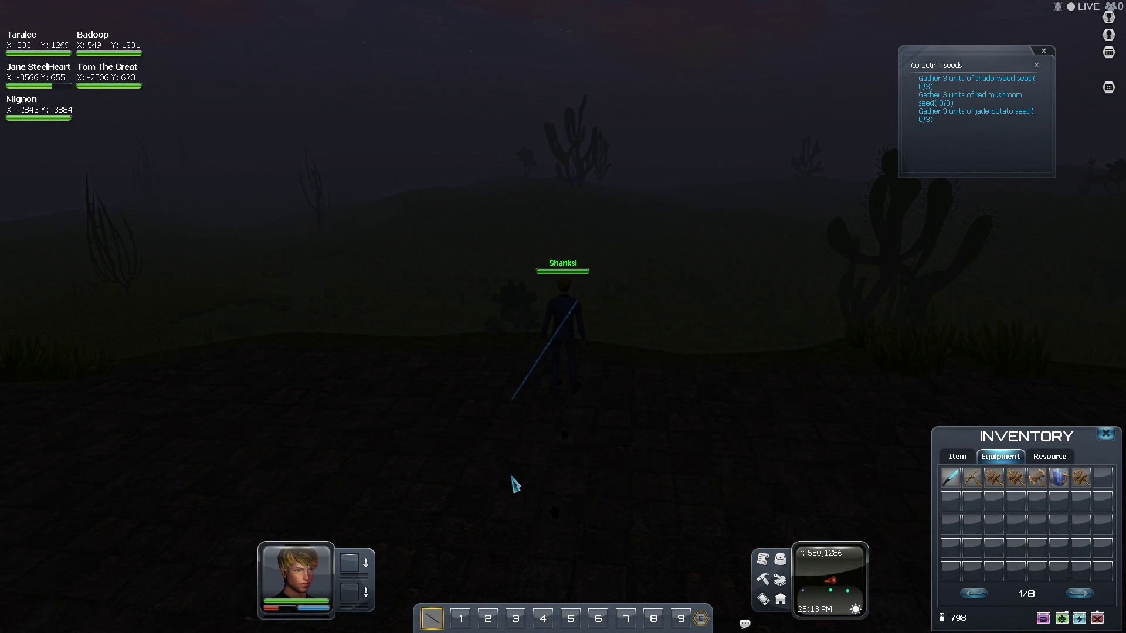
scroll(675, 403, "up", 3)
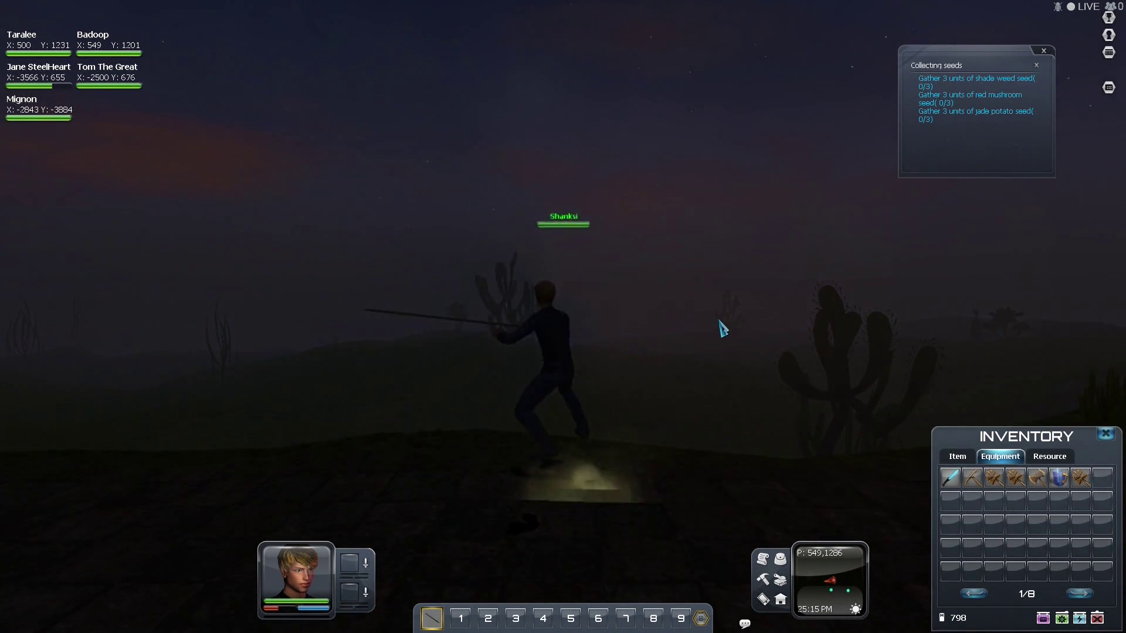
key("w")
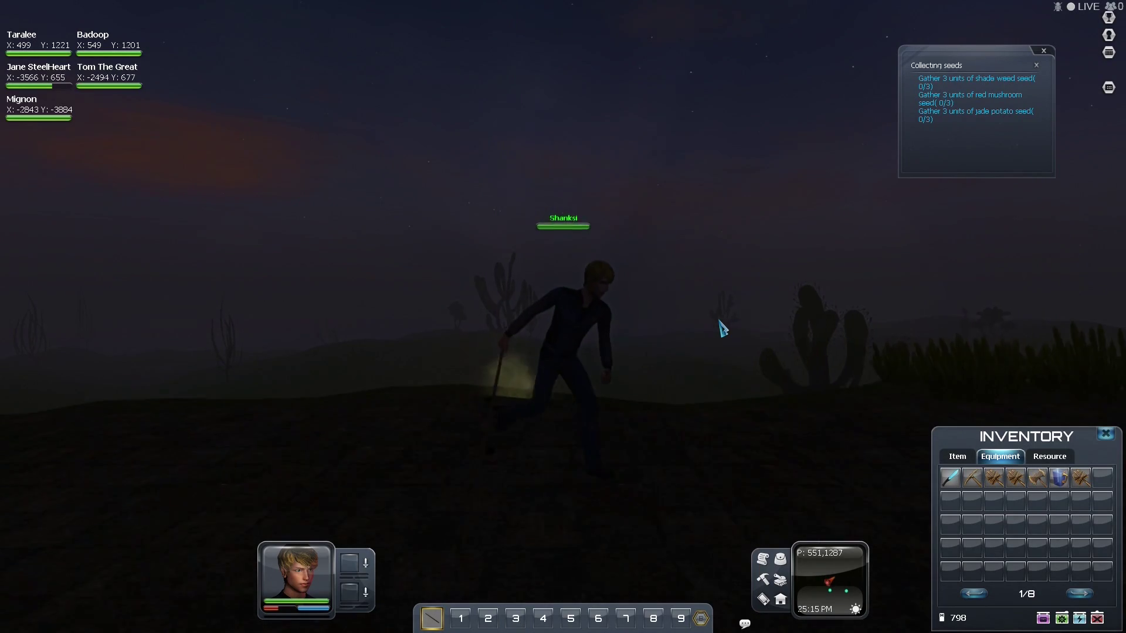